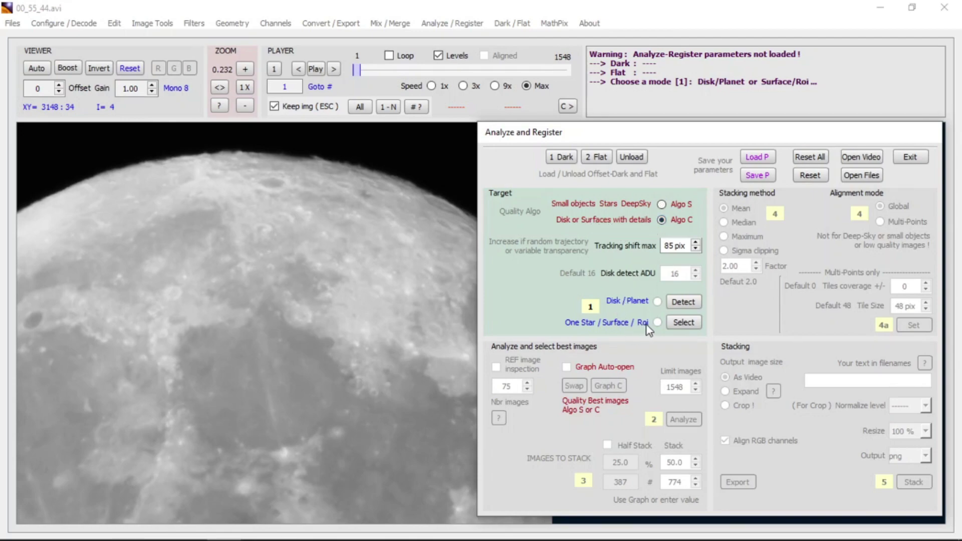
# - Define a surface ROI of about 323 x 464 pixels near the Moon's upper-right limb and analyze the video frames
pyautogui.click(675, 323)
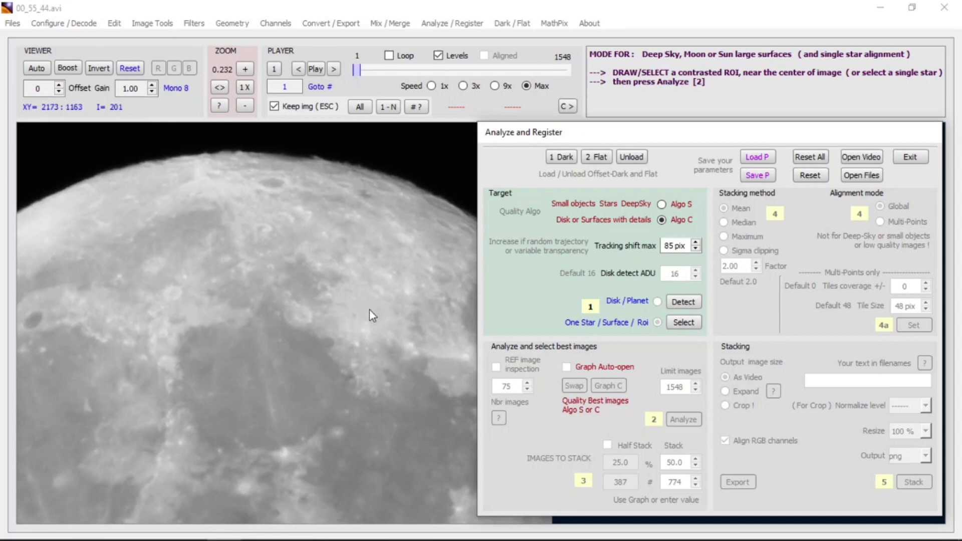
pyautogui.moveTo(364, 217); pyautogui.dragTo(416, 293)
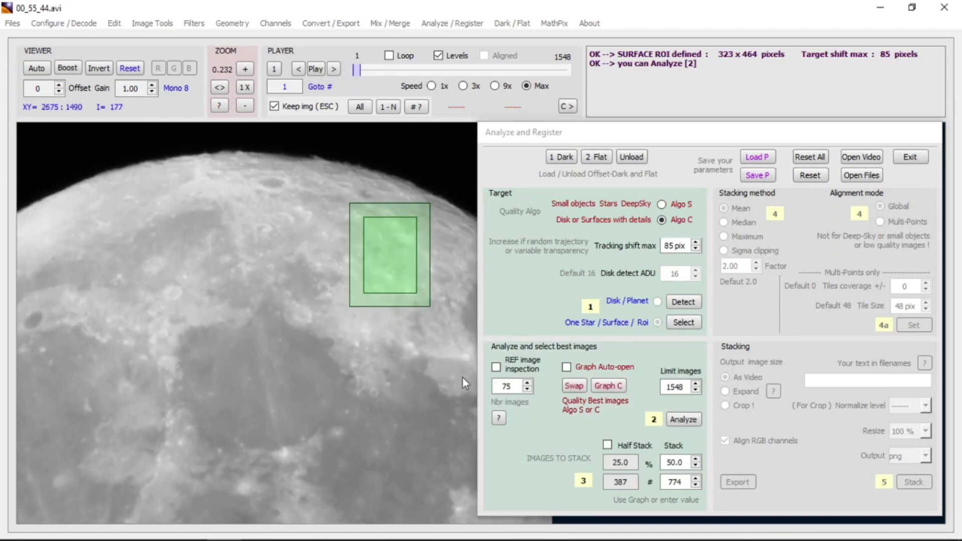
pyautogui.click(688, 421)
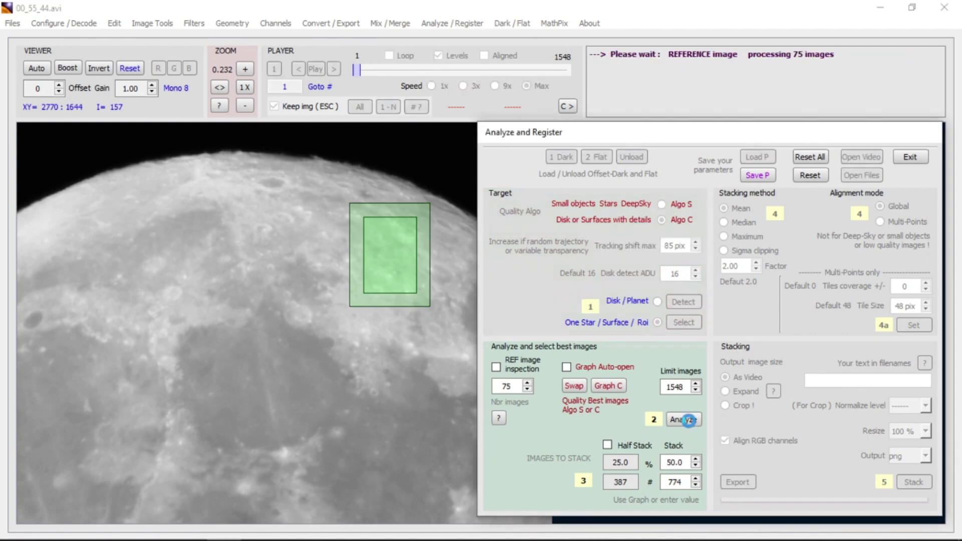
# - Limit the best images to 503 (32.49 %) in the quality graph, using the full frame range and a raised quality threshold
pyautogui.click(602, 384)
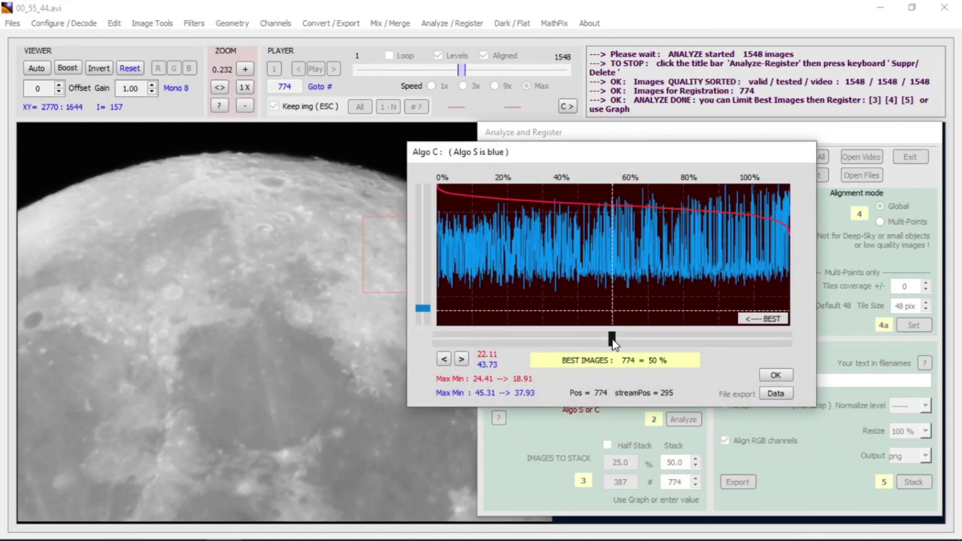
pyautogui.moveTo(612, 340)
pyautogui.mouseDown()
pyautogui.moveTo(706, 349)
pyautogui.moveTo(810, 338)
pyautogui.mouseUp()
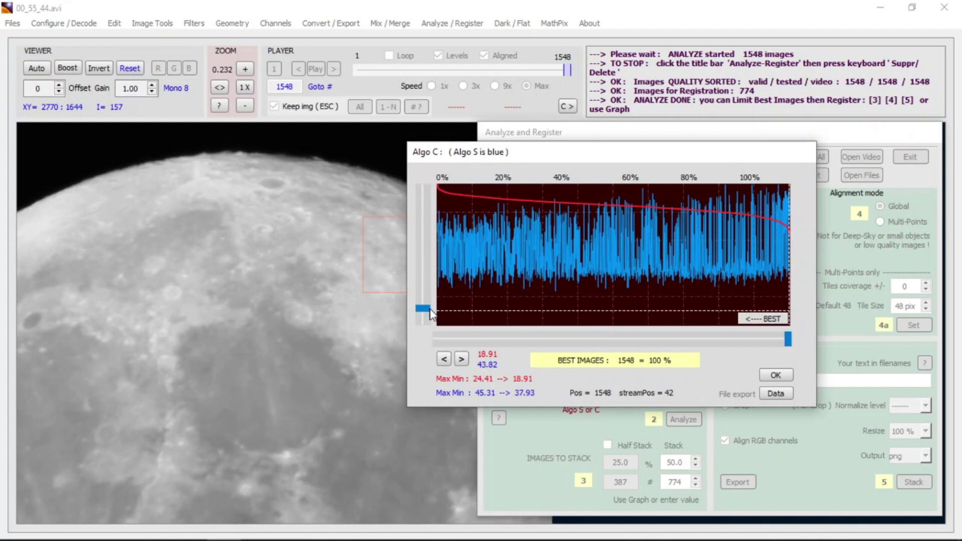
pyautogui.moveTo(430, 310); pyautogui.dragTo(419, 241)
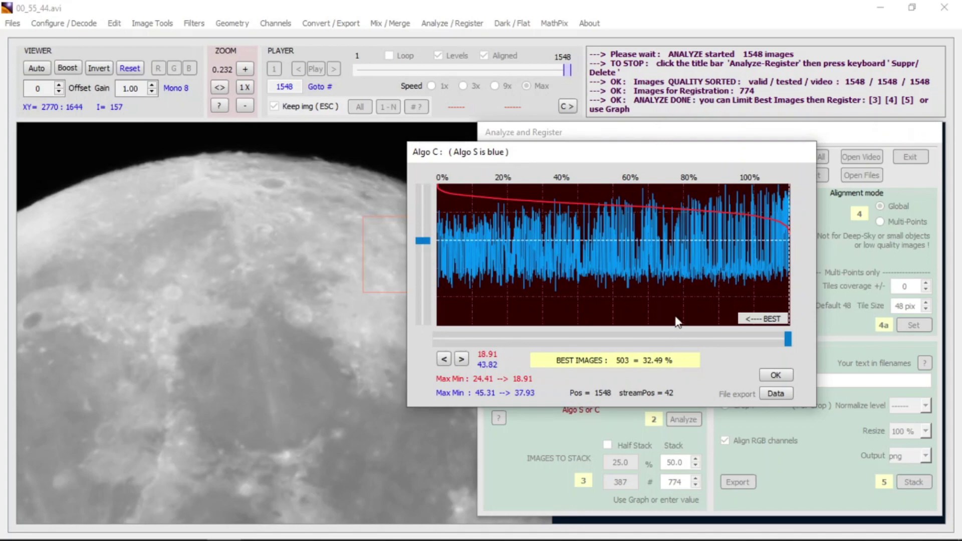
pyautogui.click(776, 376)
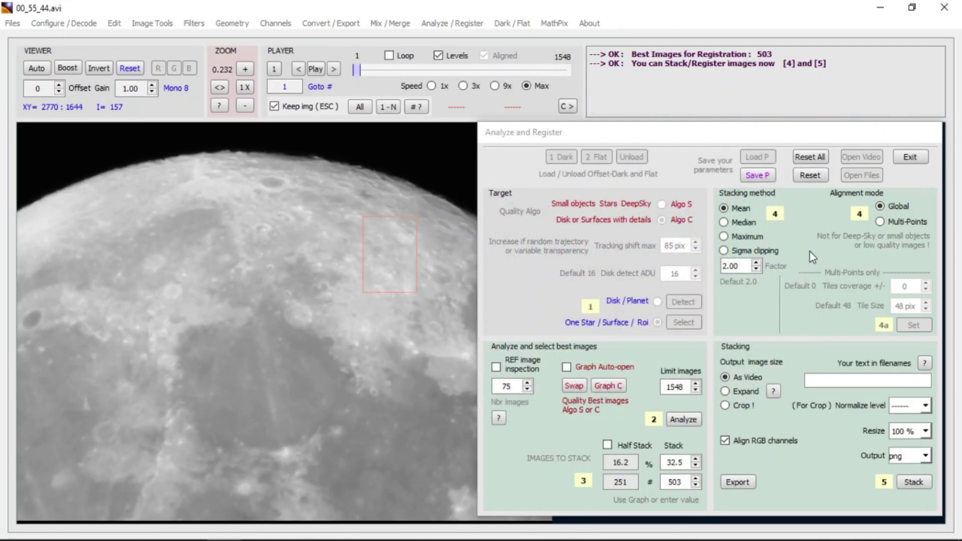
# - Stack the best images with Multi-Points alignment and 48 pix tiles, outputting a cropped tif, and close the result preview
pyautogui.click(880, 222)
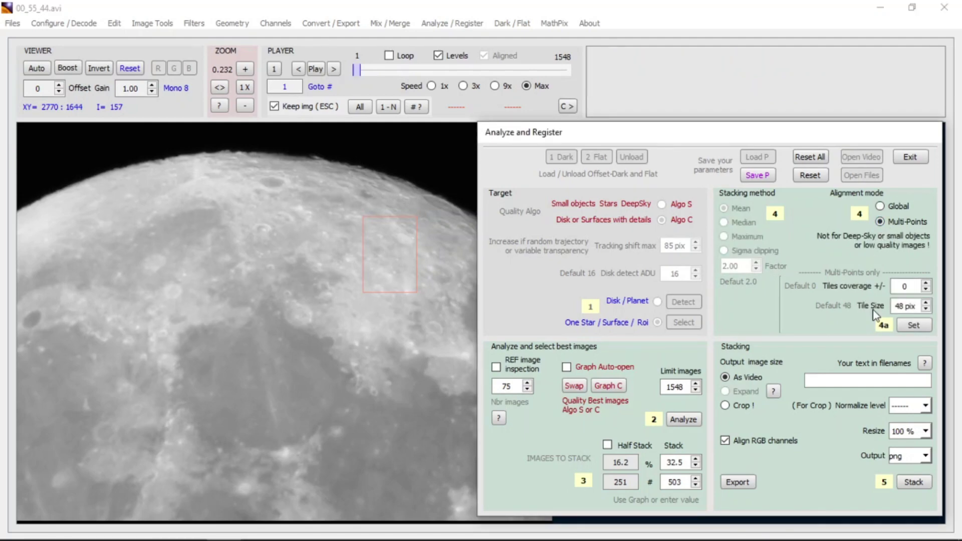
pyautogui.click(912, 325)
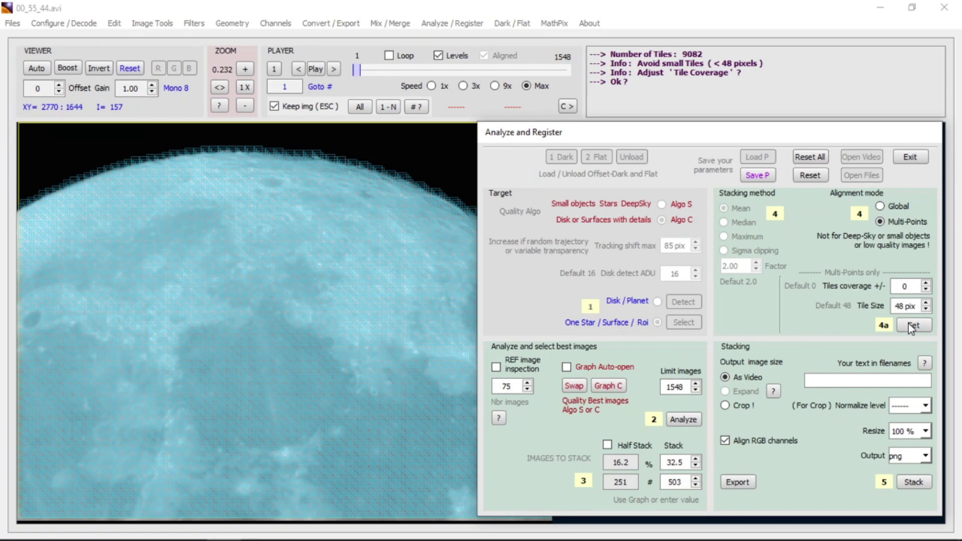
pyautogui.click(725, 406)
pyautogui.click(922, 457)
pyautogui.click(906, 476)
pyautogui.click(904, 483)
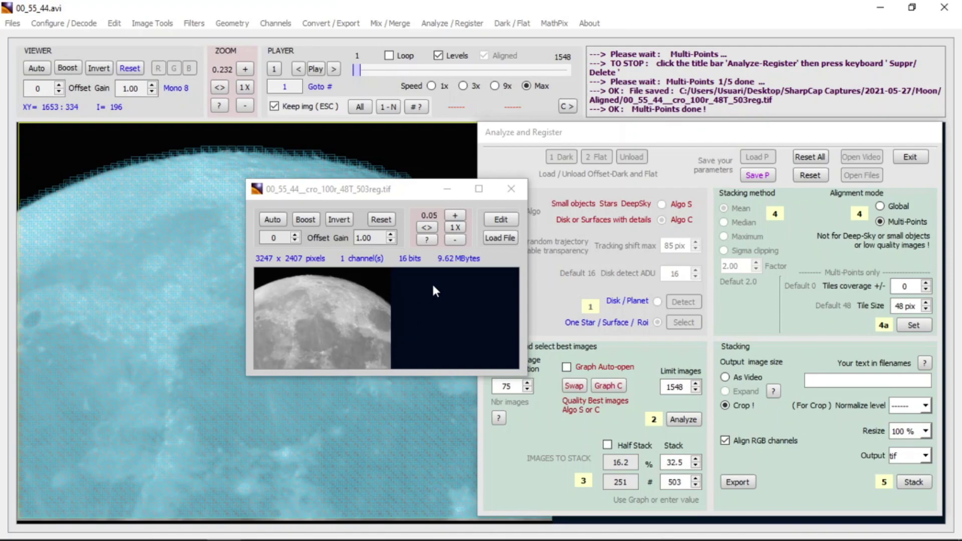
pyautogui.click(509, 193)
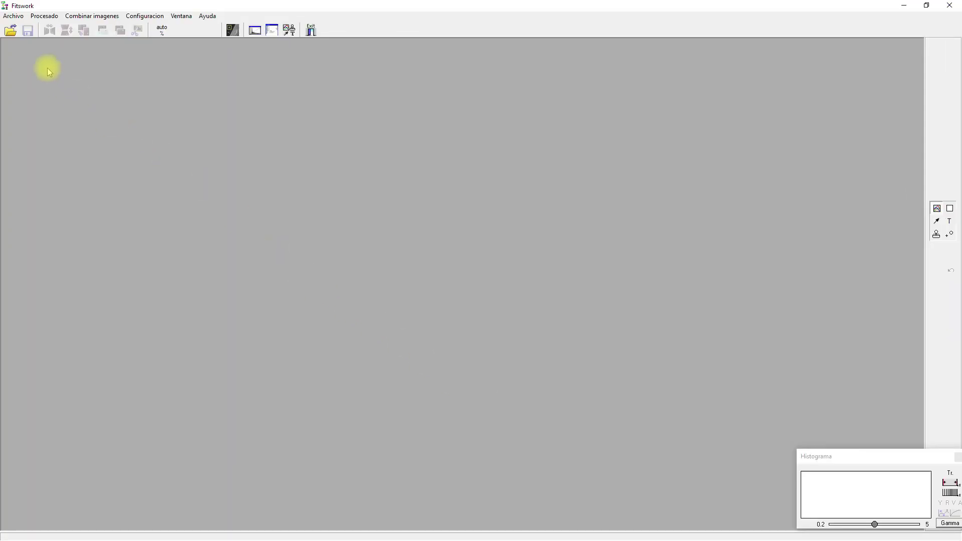
# - Switch to Fitswork and open 01_09_15_g5_ap513.tif and 01_21_10_g5_ap508.tif together from the Composición lunar folder
pyautogui.click(13, 15)
pyautogui.click(22, 28)
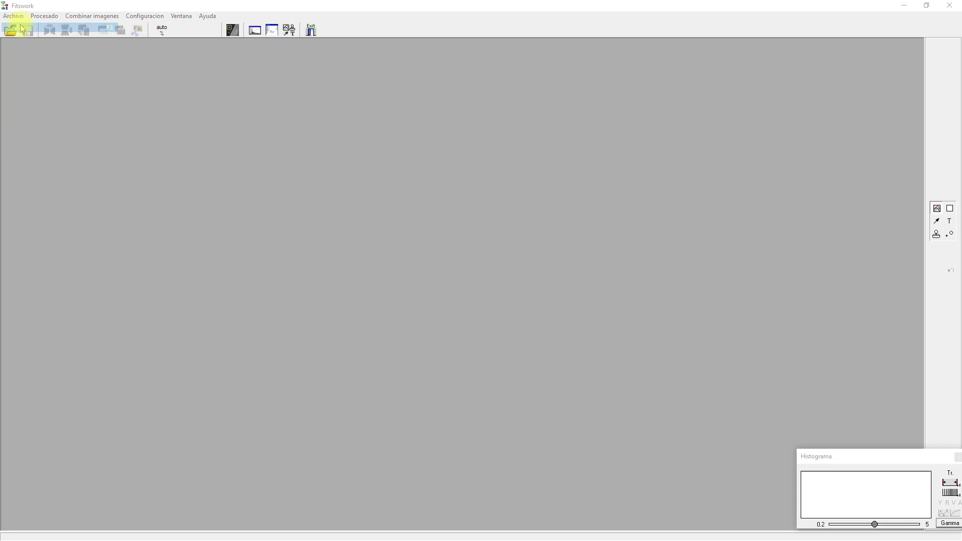
pyautogui.moveTo(345, 208); pyautogui.dragTo(360, 192)
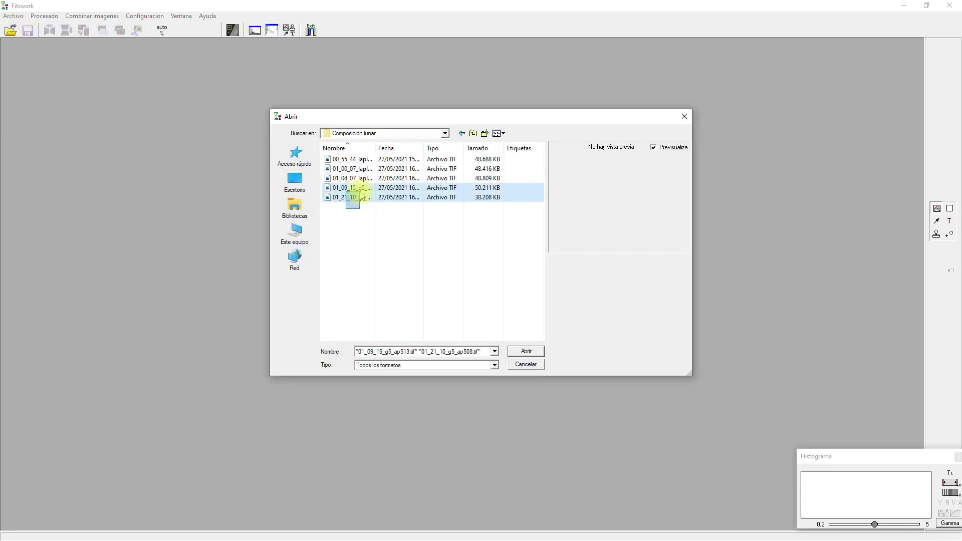
pyautogui.click(526, 350)
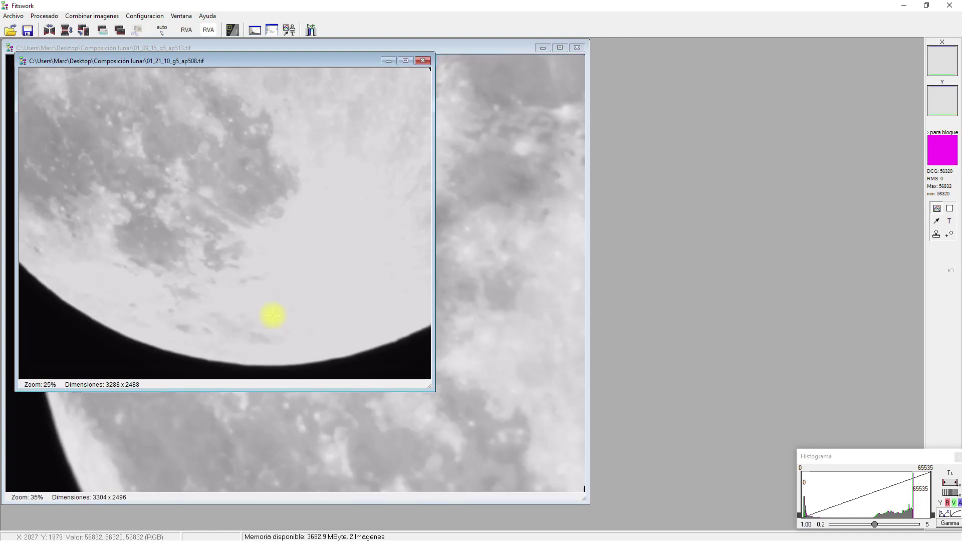
# - Arrange the two Moon images side by side without overlap, with 01_09_15_g5_ap513.tif displayed at 25% zoom
pyautogui.moveTo(232, 61); pyautogui.dragTo(605, 111)
pyautogui.click(301, 48)
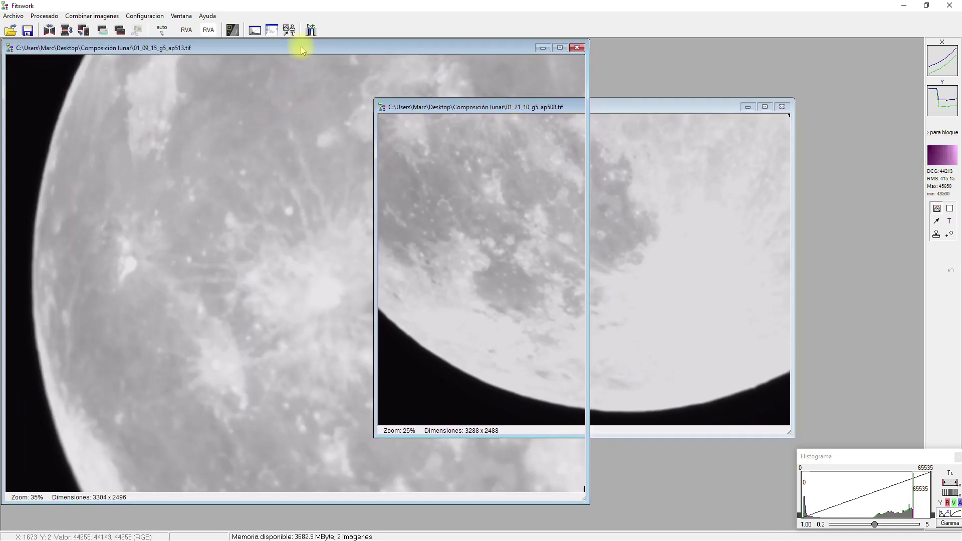
pyautogui.scroll(-1, 219, 182)
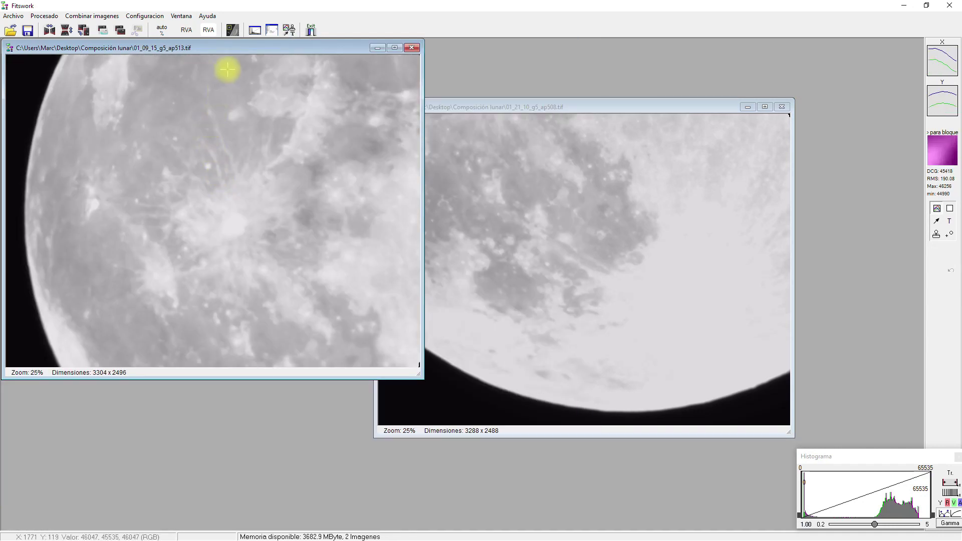
pyautogui.moveTo(547, 107); pyautogui.dragTo(606, 93)
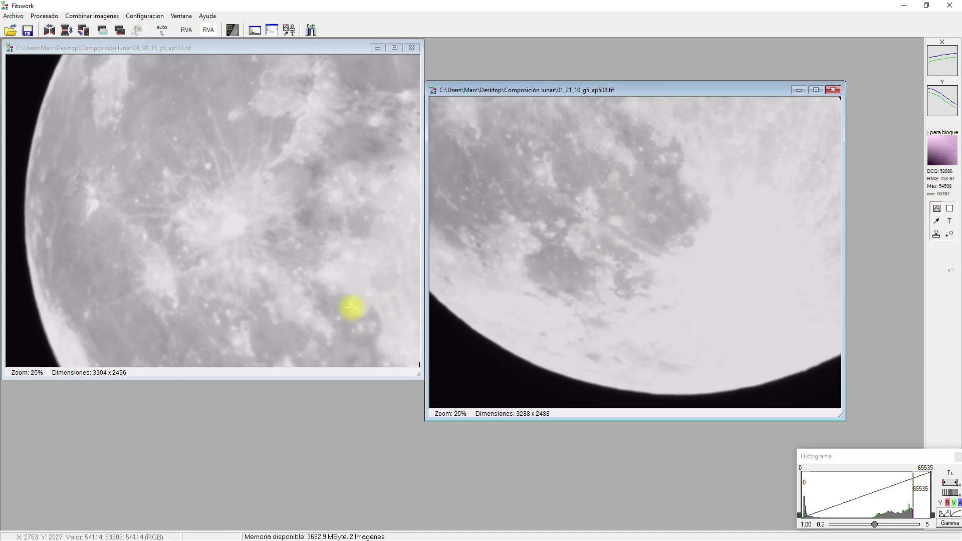
# - Mark the same lunar feature in both images and combine them into a mosaic with contrast adjustment
pyautogui.click(633, 143)
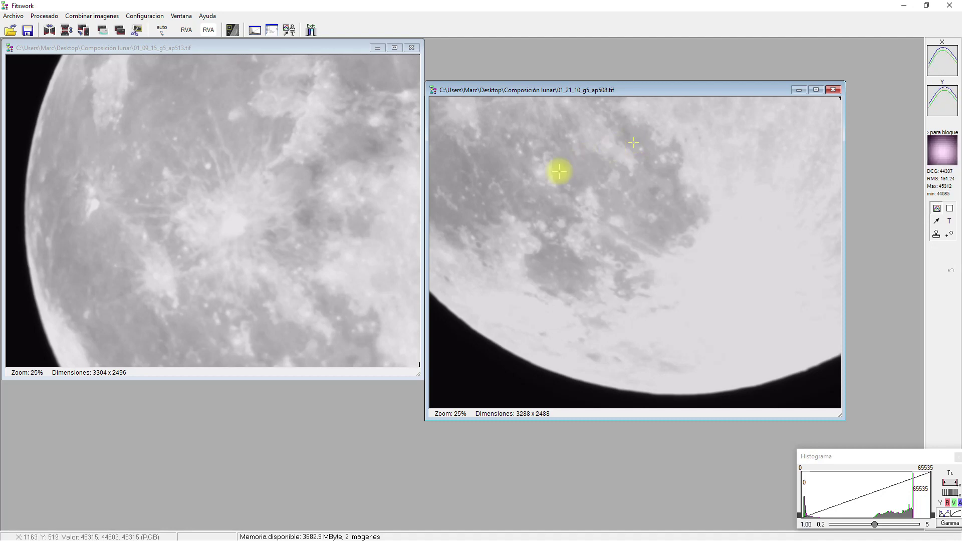
pyautogui.click(331, 311)
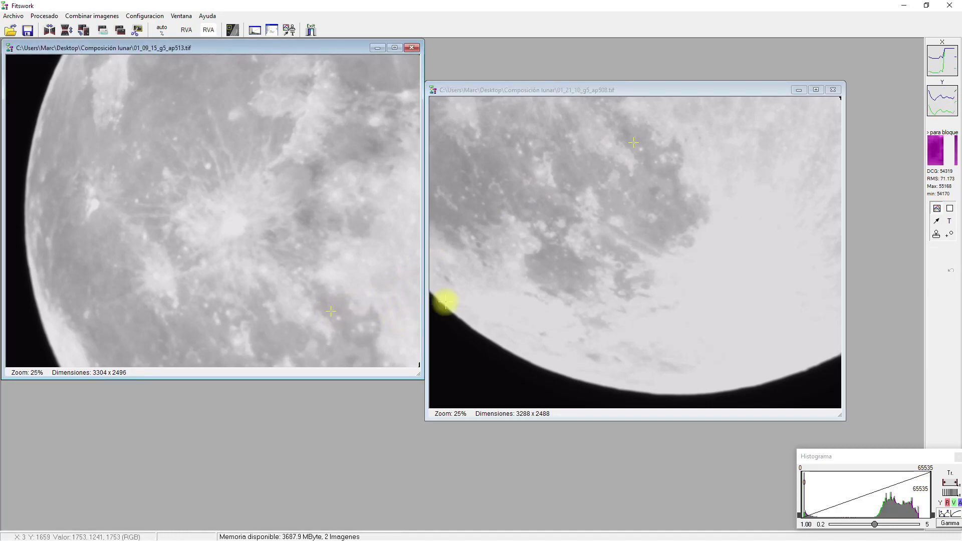
pyautogui.click(85, 16)
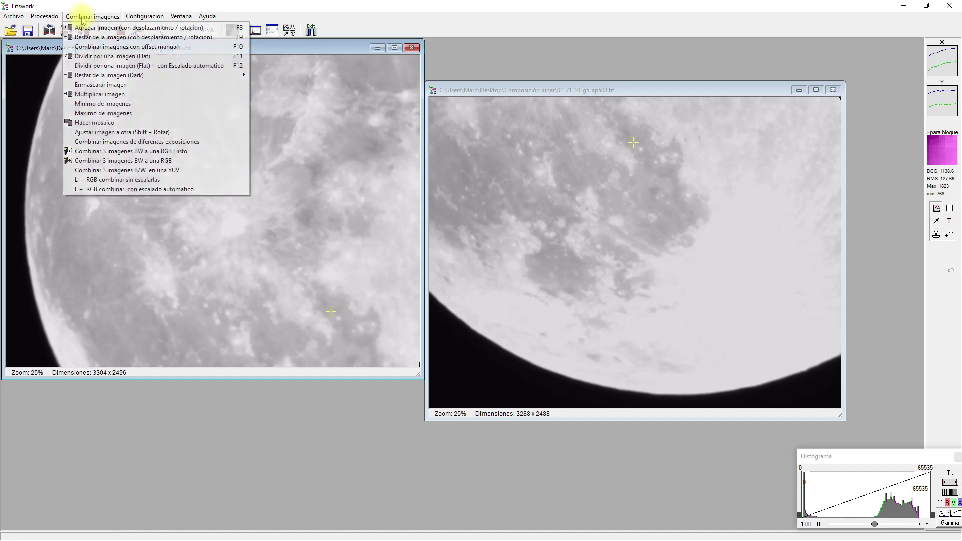
pyautogui.click(104, 122)
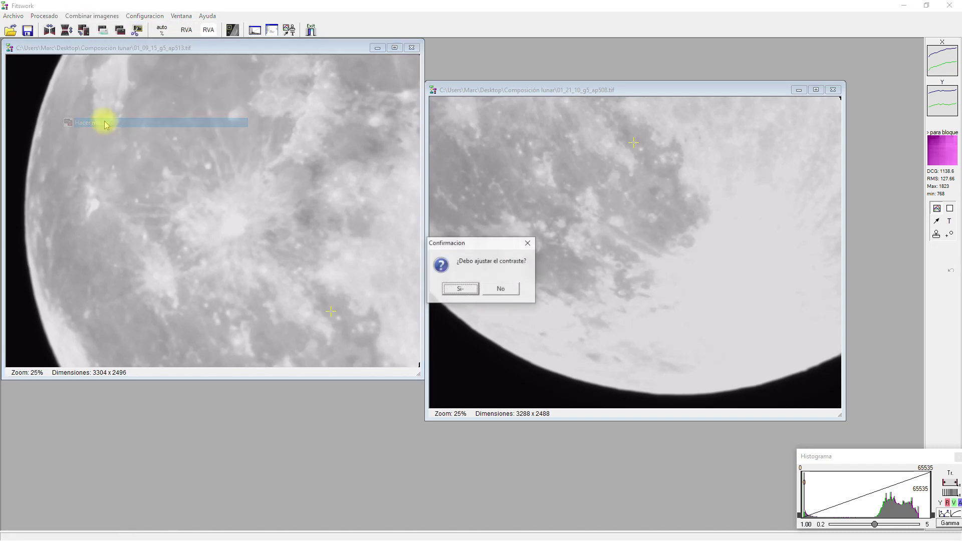
pyautogui.click(464, 290)
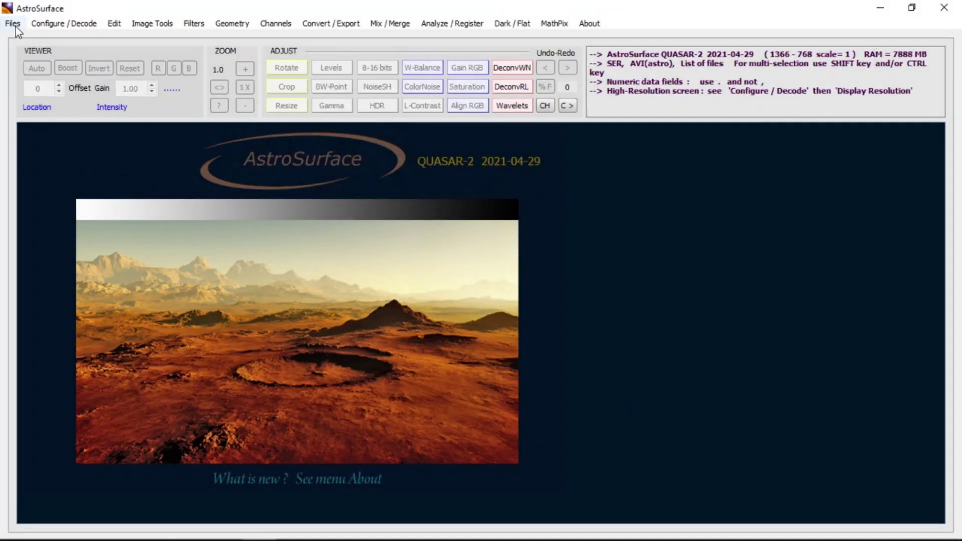
# - Switch to AstroSurface and open the stacked image 00_55_44__cro_100r_48T_503reg from the Aligned folder
pyautogui.click(13, 23)
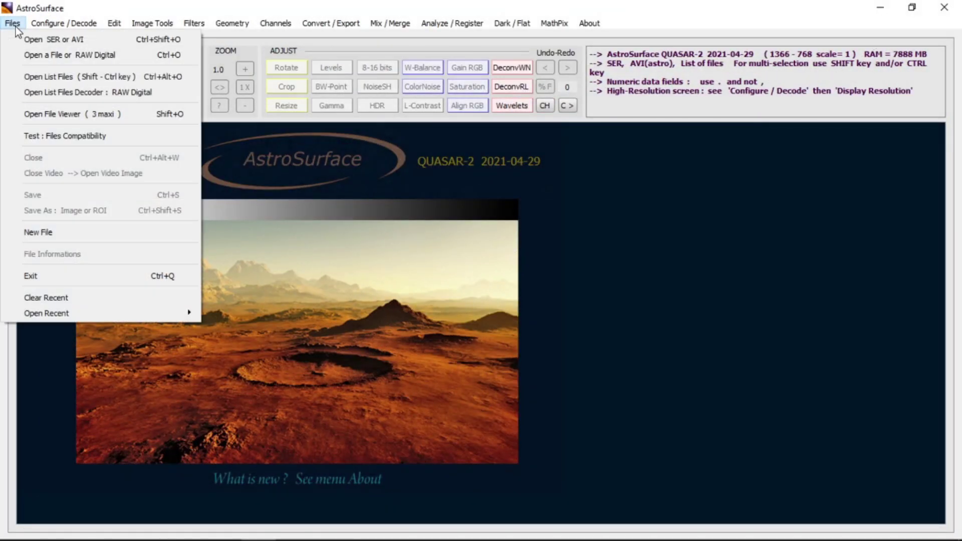
pyautogui.click(39, 55)
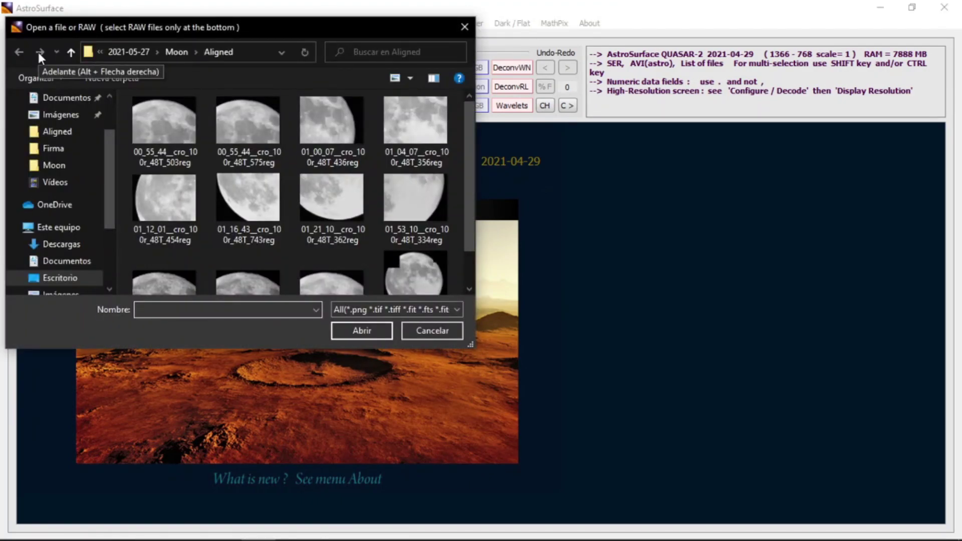
pyautogui.click(168, 130)
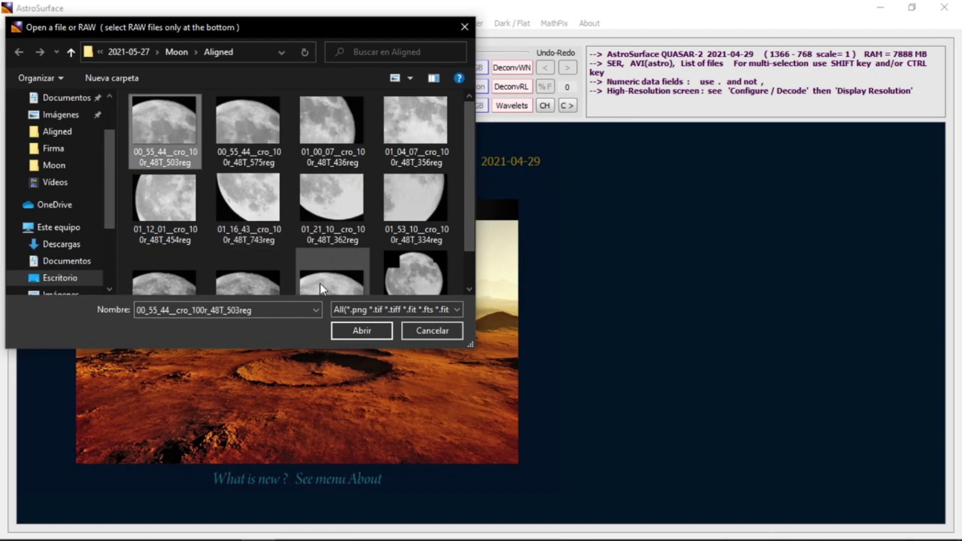
pyautogui.click(350, 328)
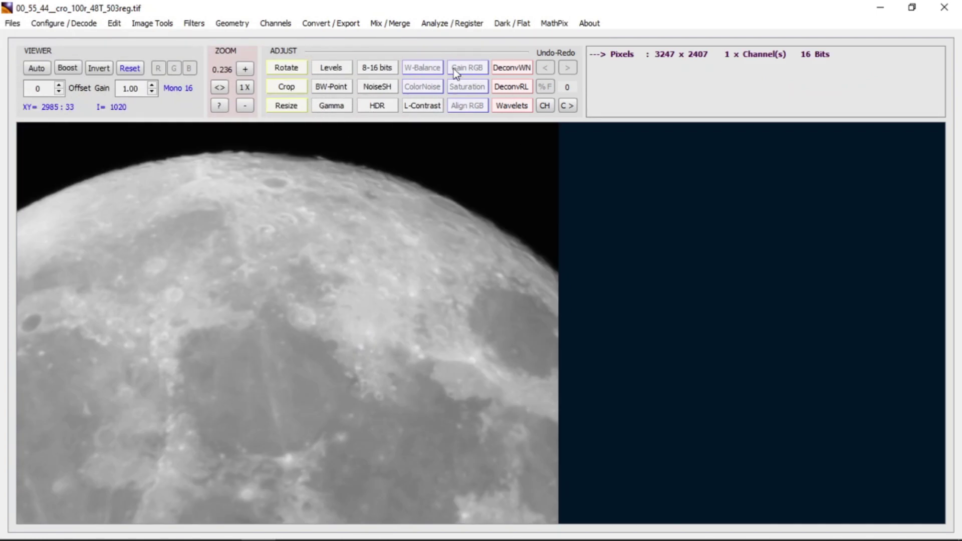
# - Stretch the image levels with a minimum of 12592 ADU and a maximum of 65535 ADU
pyautogui.click(330, 69)
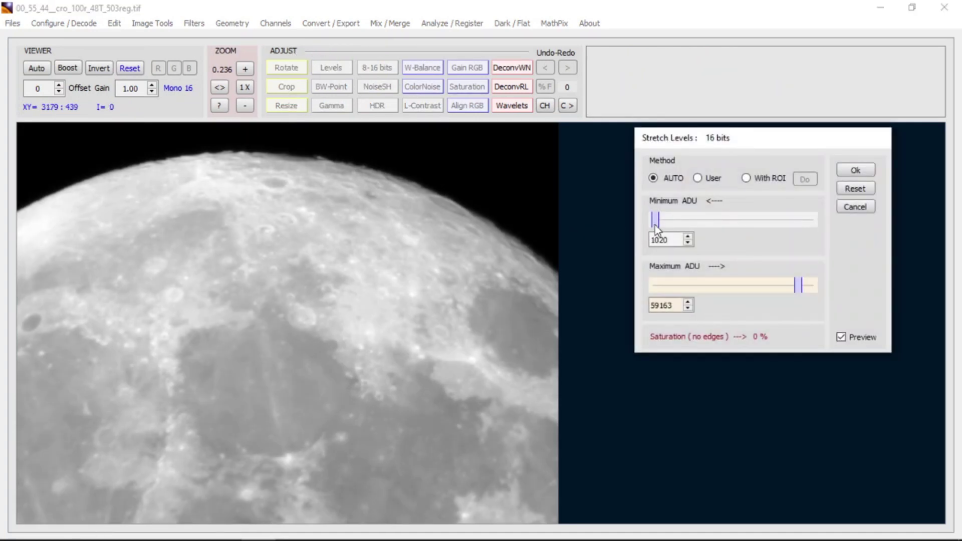
pyautogui.moveTo(659, 228); pyautogui.dragTo(687, 236)
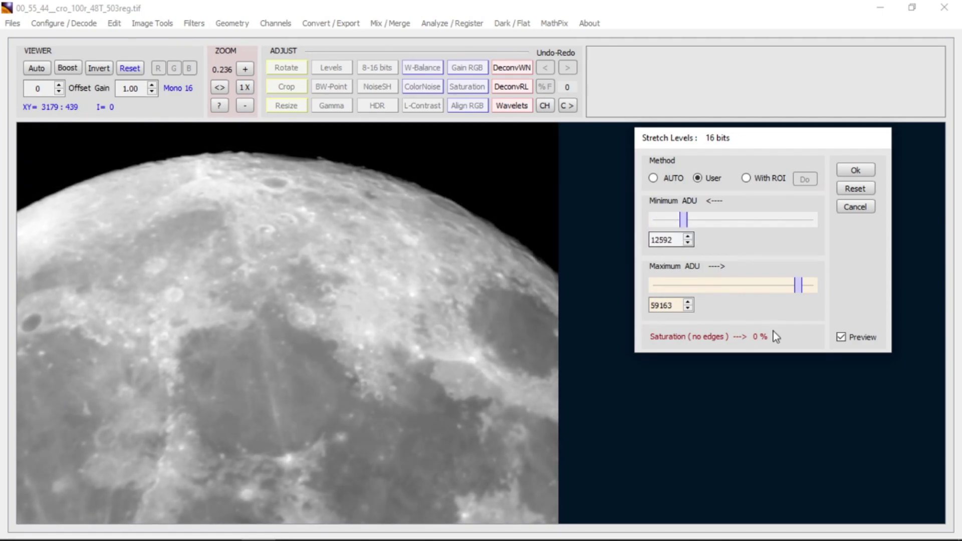
pyautogui.click(776, 290)
pyautogui.moveTo(797, 286); pyautogui.dragTo(819, 298)
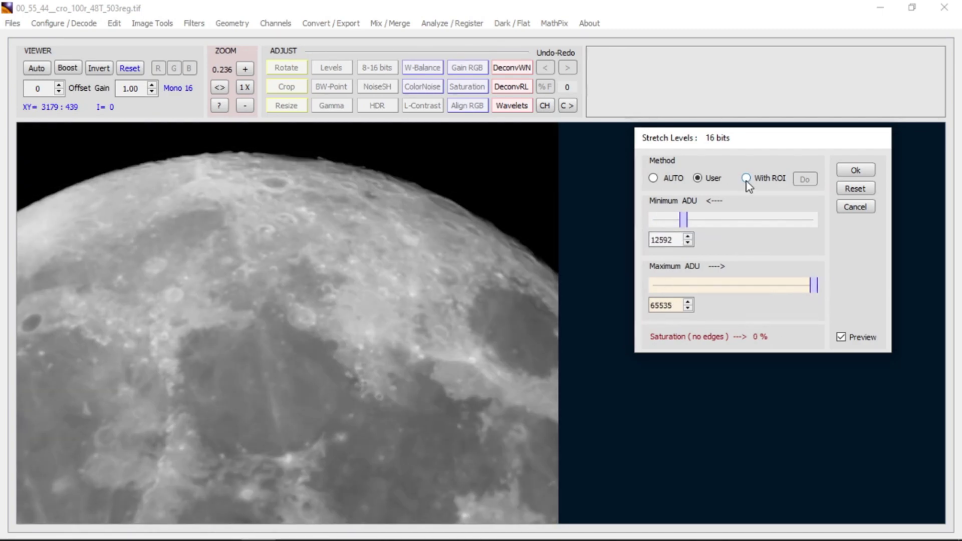
pyautogui.click(841, 338)
pyautogui.click(841, 336)
pyautogui.click(856, 170)
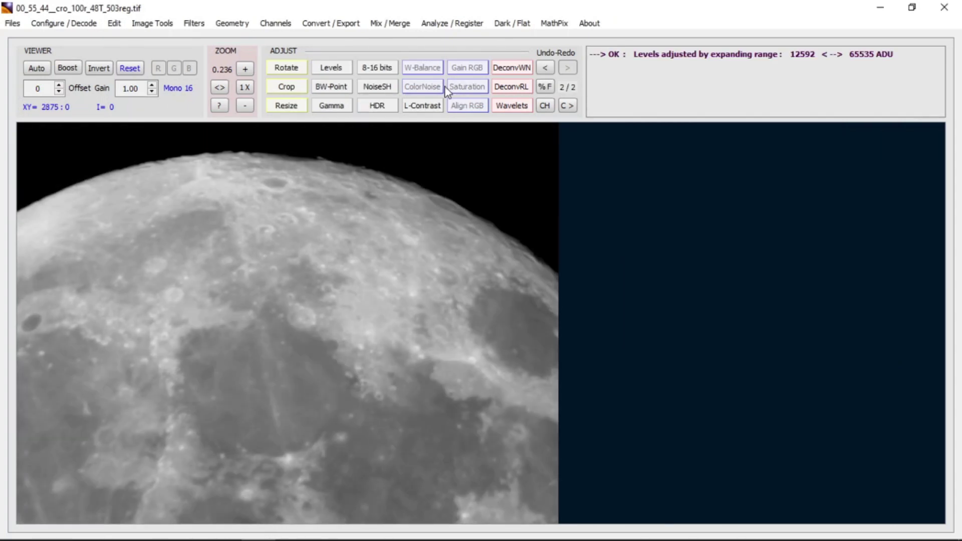
# - Apply a Local Contrast adjustment with strength 2 to the image
pyautogui.click(422, 105)
pyautogui.moveTo(656, 231)
pyautogui.mouseDown()
pyautogui.moveTo(775, 234)
pyautogui.moveTo(649, 234)
pyautogui.moveTo(671, 234)
pyautogui.mouseUp()
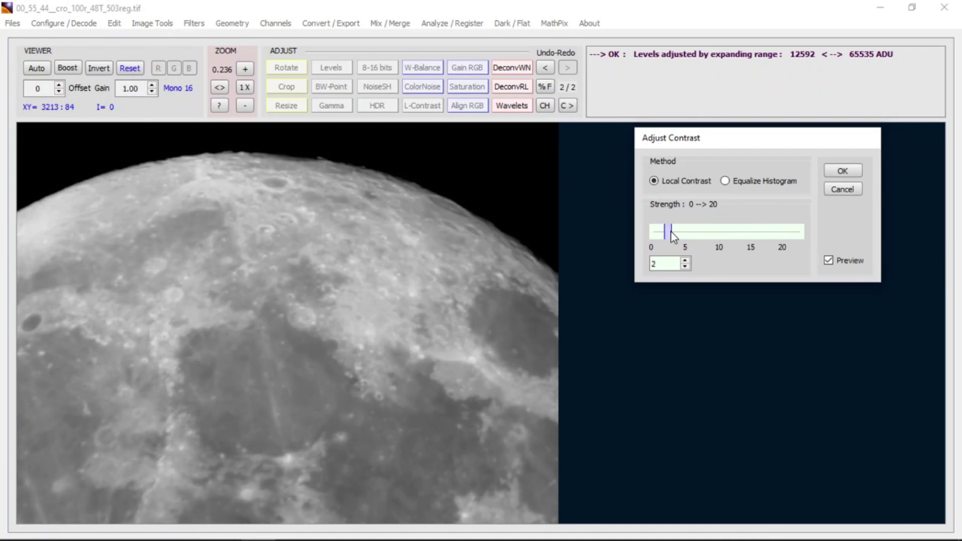
pyautogui.click(684, 260)
pyautogui.click(685, 267)
pyautogui.click(725, 181)
pyautogui.click(654, 180)
pyautogui.click(842, 171)
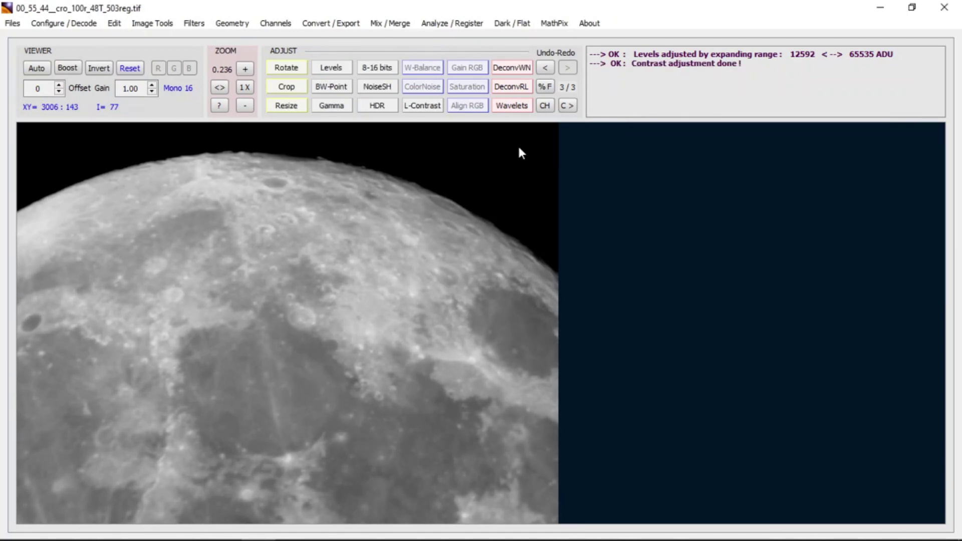
# - Preview Wiener deconvolution on a region around the dark mare near the Moon's edge, using noise factors of 55 and 60
pyautogui.click(511, 67)
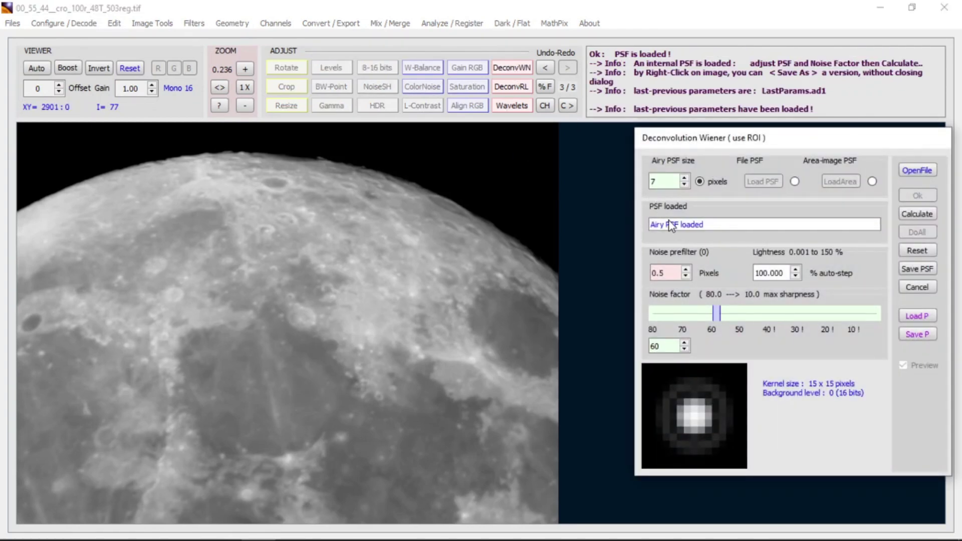
pyautogui.moveTo(431, 237); pyautogui.dragTo(545, 410)
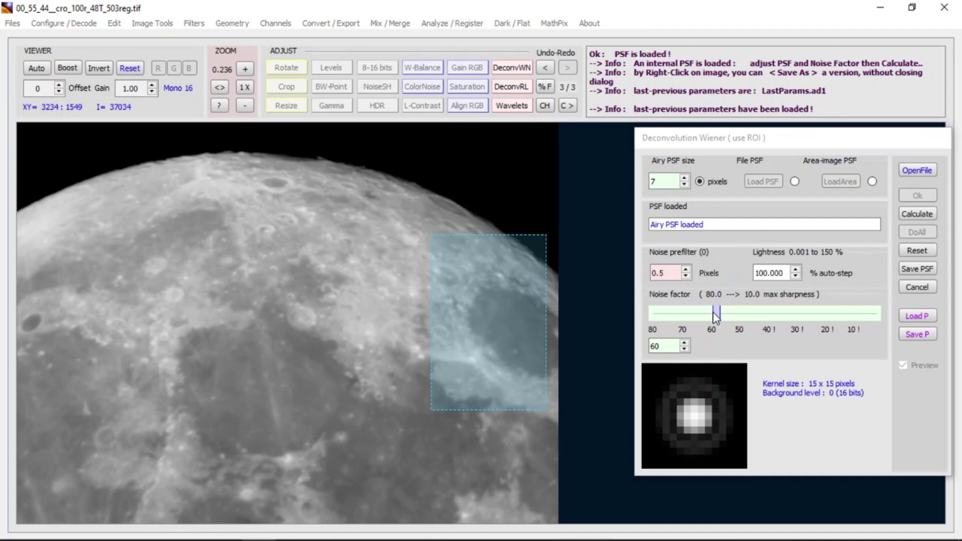
pyautogui.moveTo(716, 315); pyautogui.dragTo(732, 318)
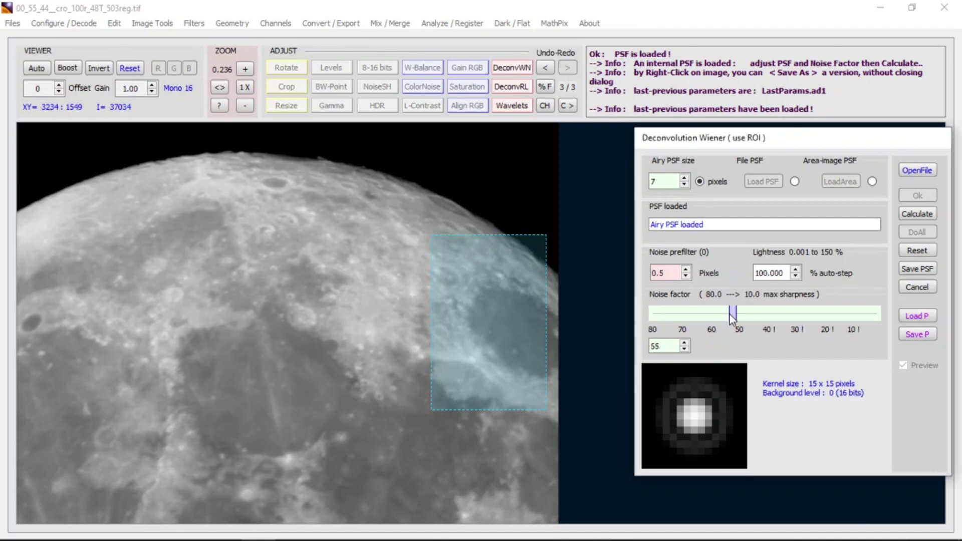
pyautogui.click(912, 217)
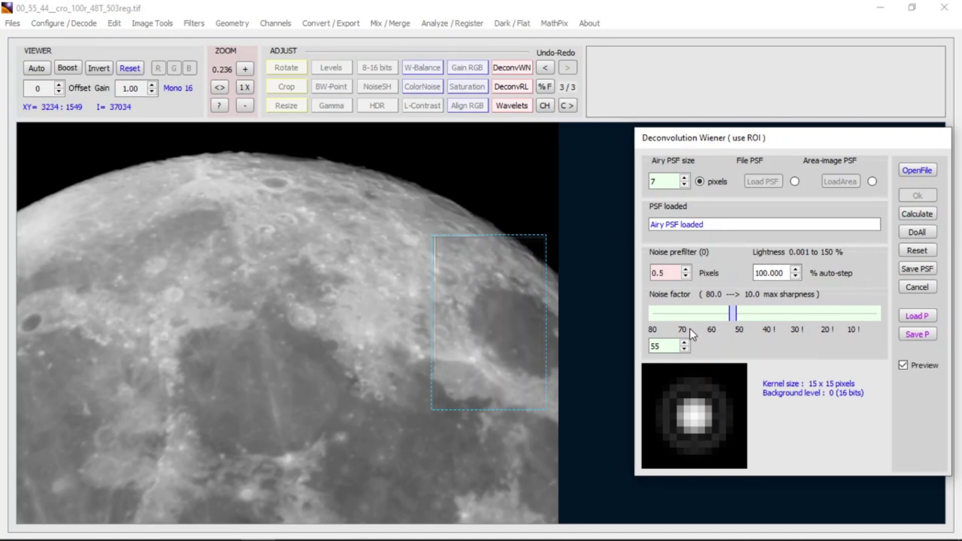
pyautogui.click(685, 349)
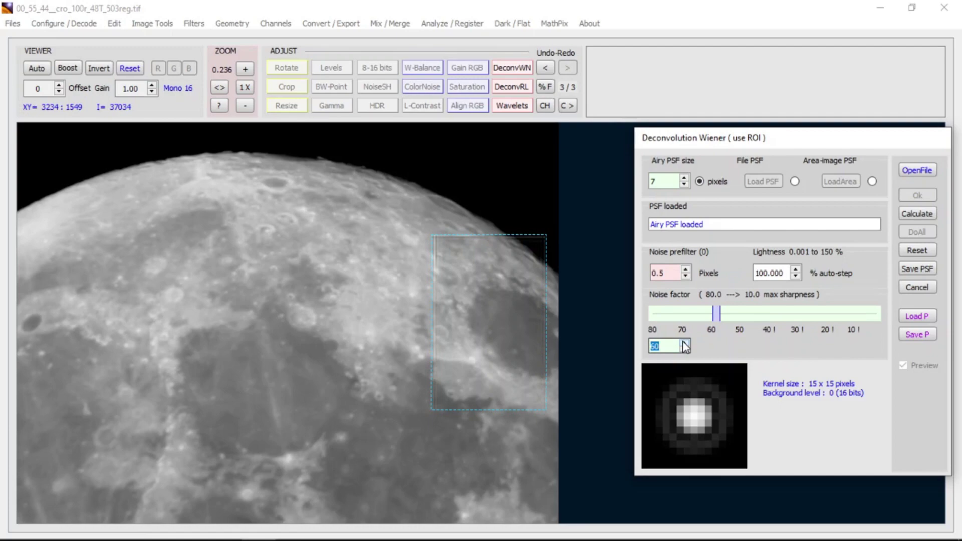
pyautogui.click(917, 214)
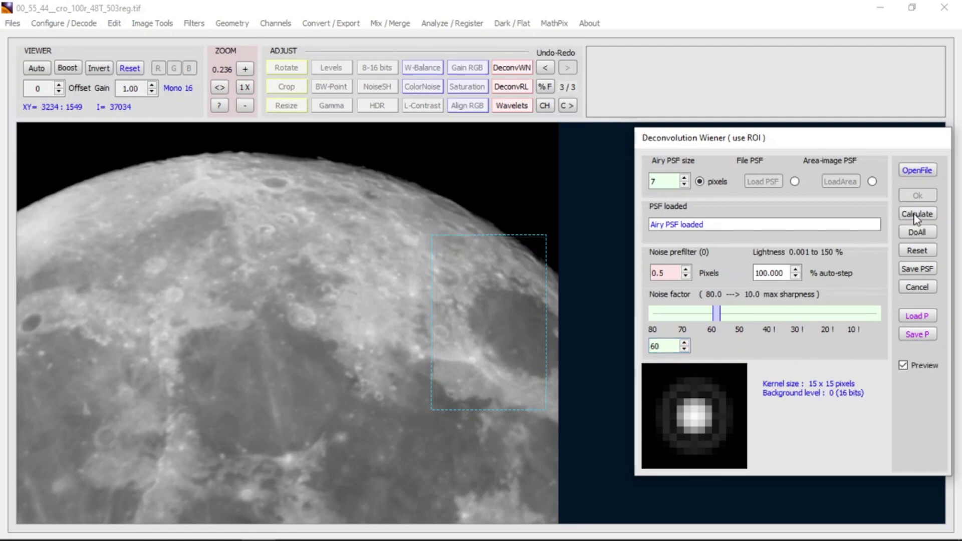
# - Apply Wiener deconvolution to the whole image with an Airy PSF size of 15 pixels and a noise factor of 64
pyautogui.click(685, 178)
pyautogui.click(909, 213)
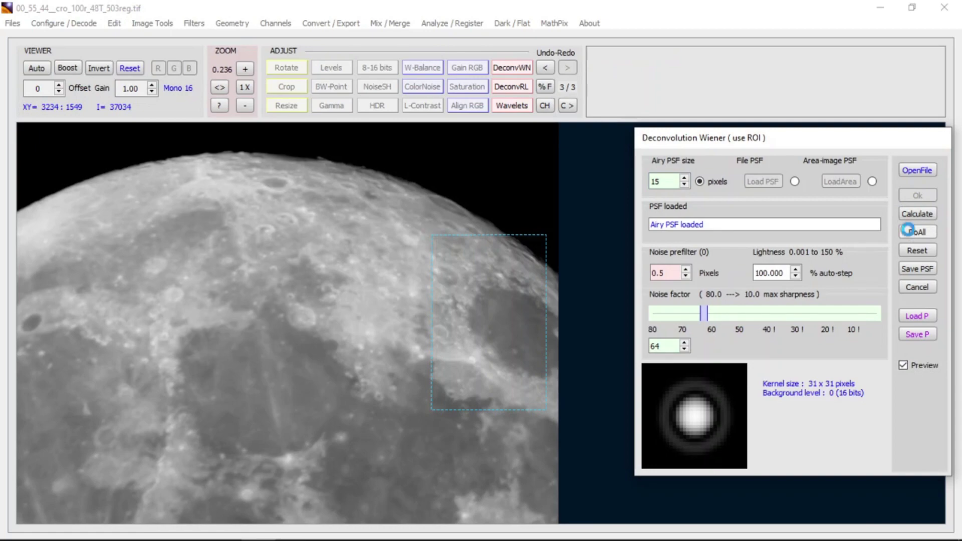
pyautogui.click(909, 232)
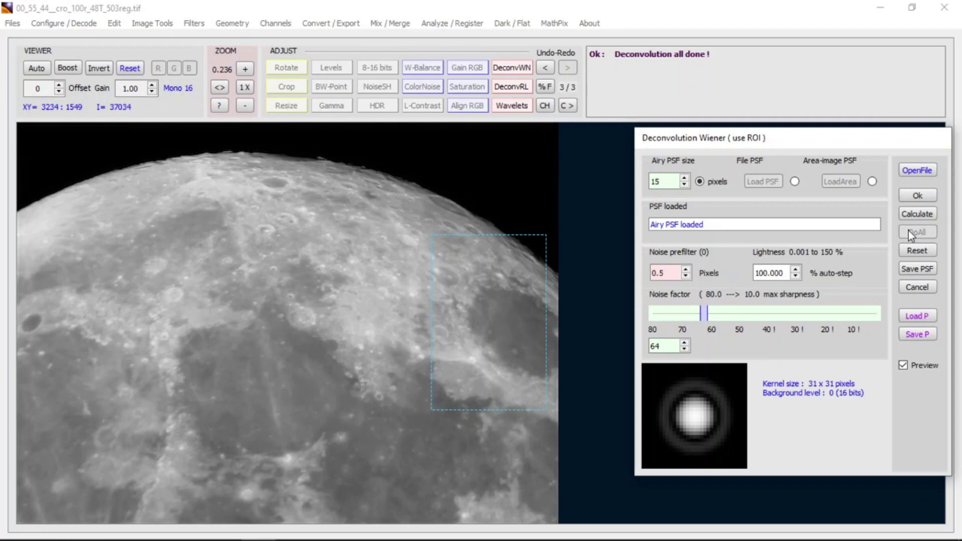
pyautogui.click(920, 197)
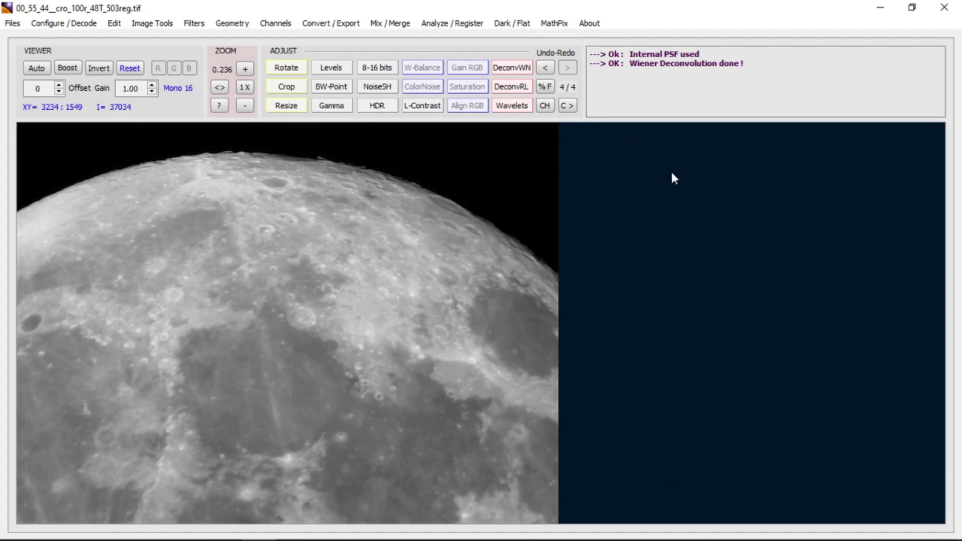
pyautogui.click(517, 75)
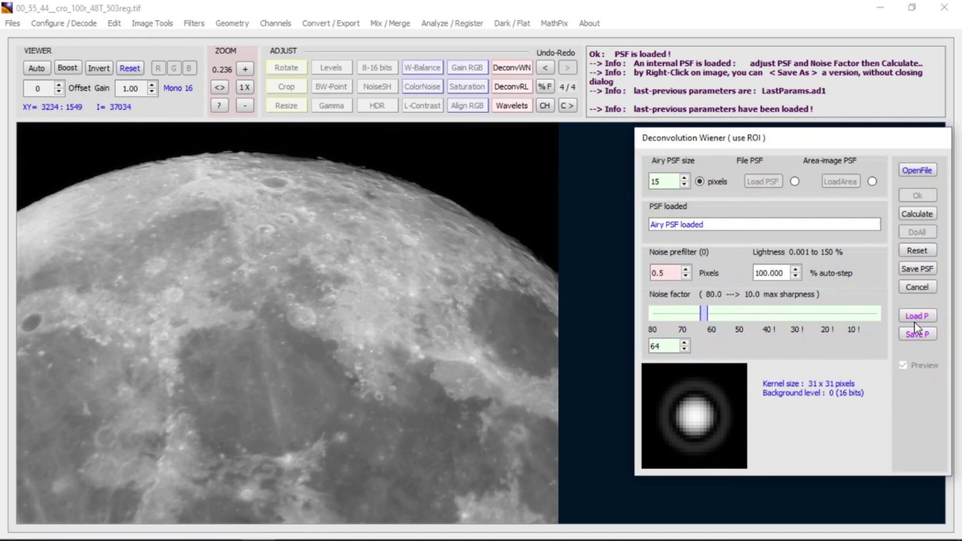
pyautogui.click(918, 287)
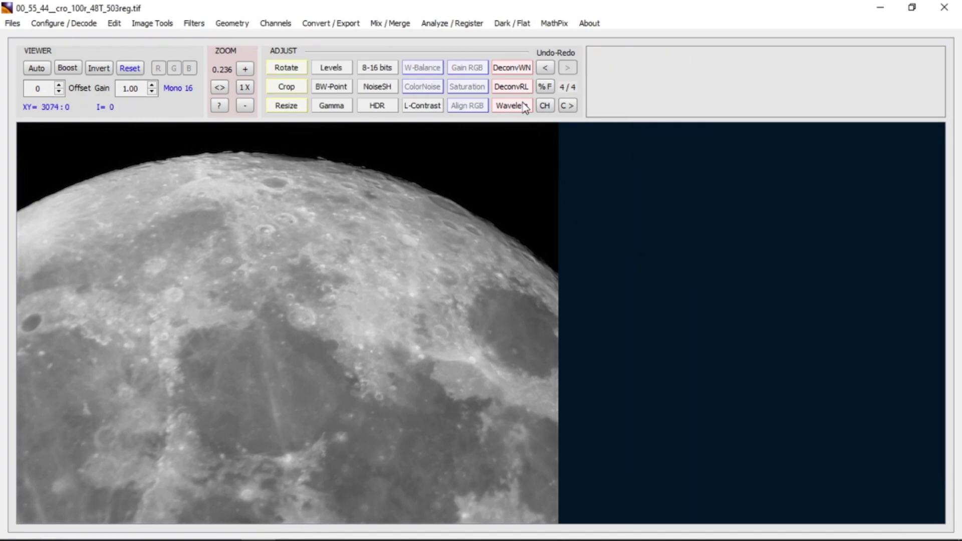
# - Preview Richardson-Lucy deconvolution with a 10-pixel Airy PSF on a selected region near the Moon's edge
pyautogui.click(511, 86)
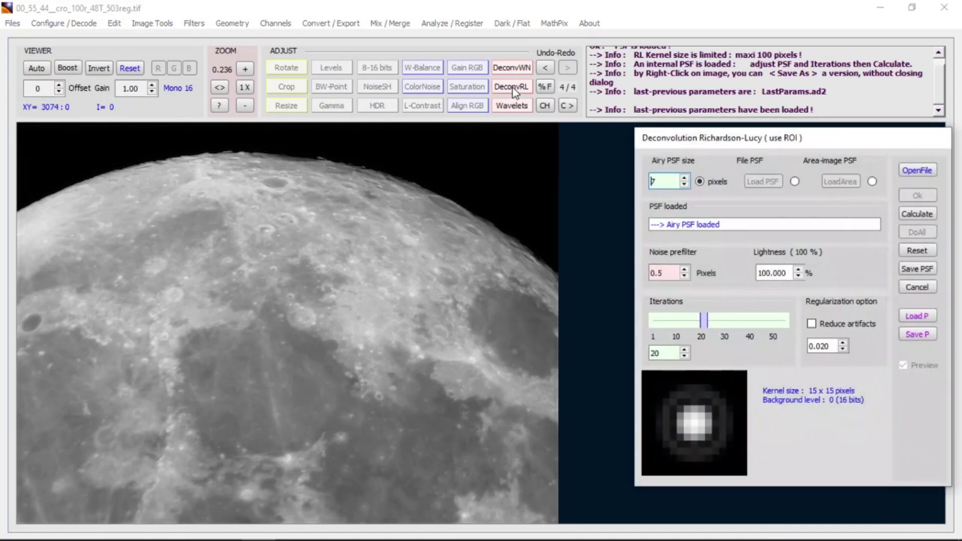
pyautogui.click(684, 186)
pyautogui.moveTo(364, 203); pyautogui.dragTo(532, 428)
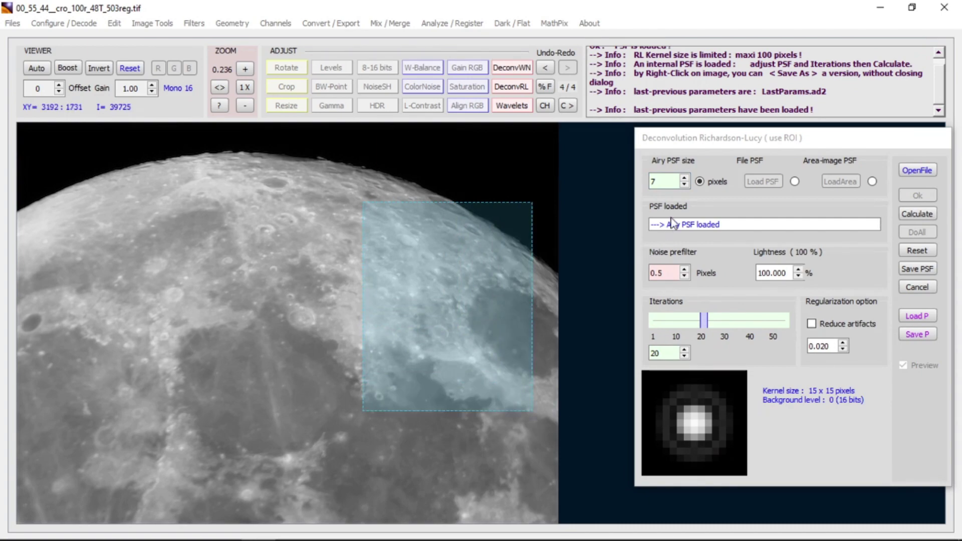
pyautogui.click(684, 178)
pyautogui.click(685, 178)
pyautogui.click(684, 179)
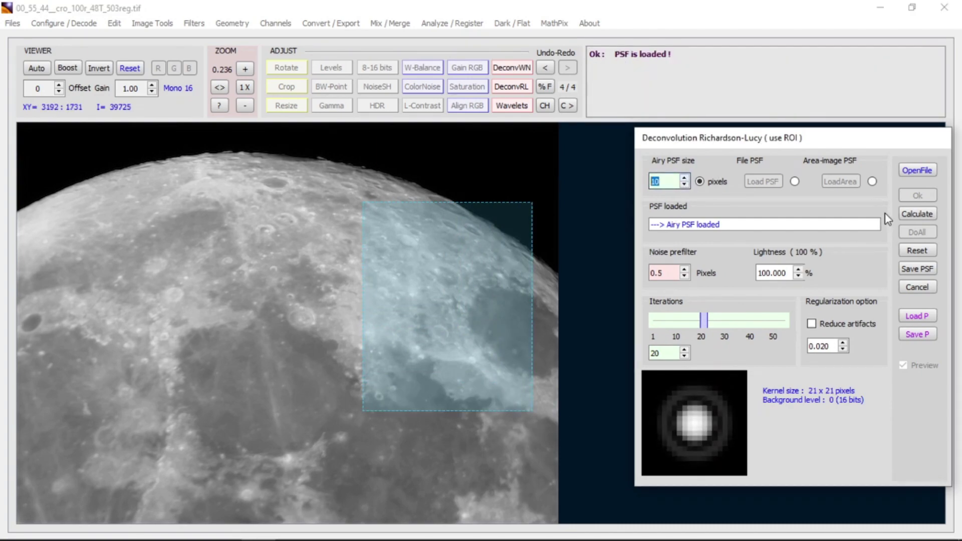
pyautogui.click(922, 214)
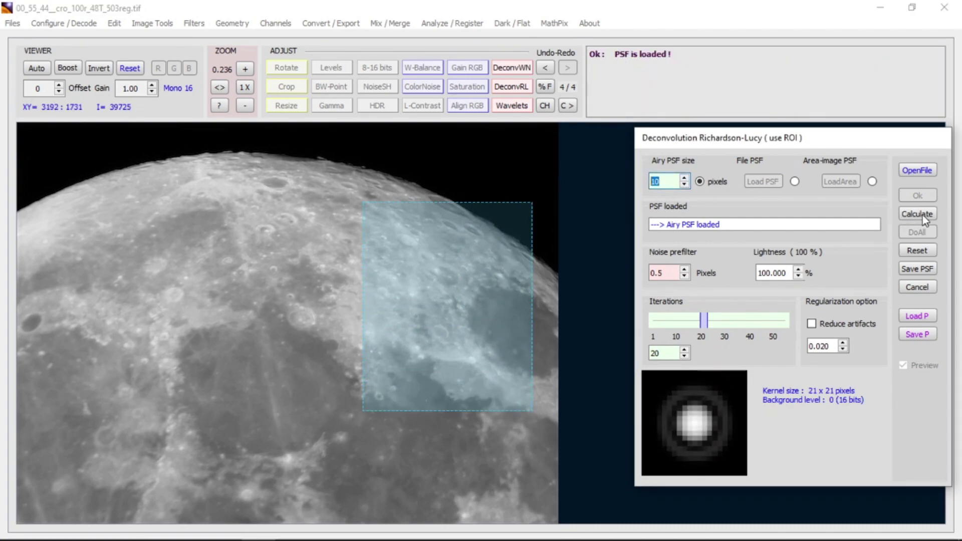
# - Test larger Airy PSF sizes up to 24 pixels in the Richardson-Lucy preview and settle on 16 pixels
pyautogui.click(684, 179)
pyautogui.click(684, 178)
pyautogui.click(685, 178)
pyautogui.click(684, 178)
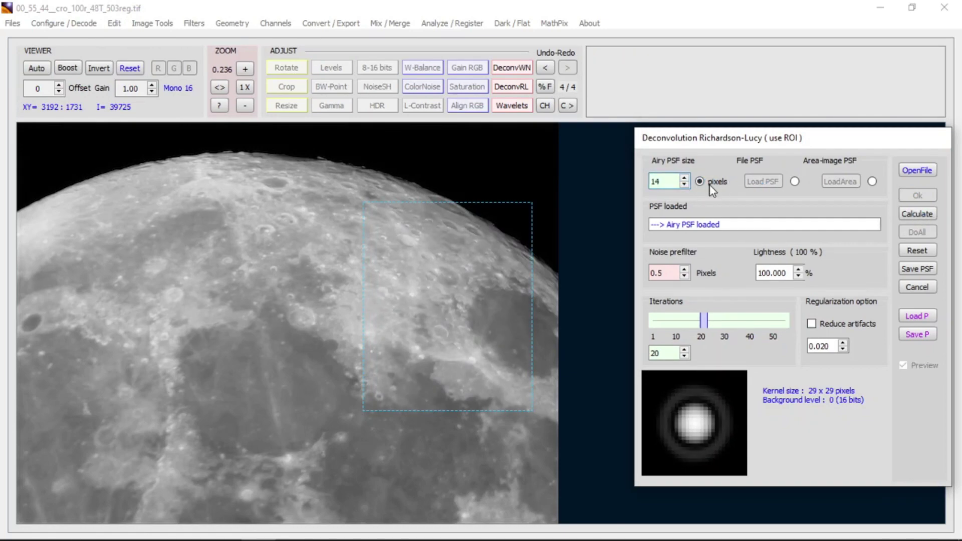
pyautogui.click(685, 179)
pyautogui.click(684, 179)
pyautogui.click(684, 179)
pyautogui.click(684, 178)
pyautogui.click(684, 179)
pyautogui.click(684, 179)
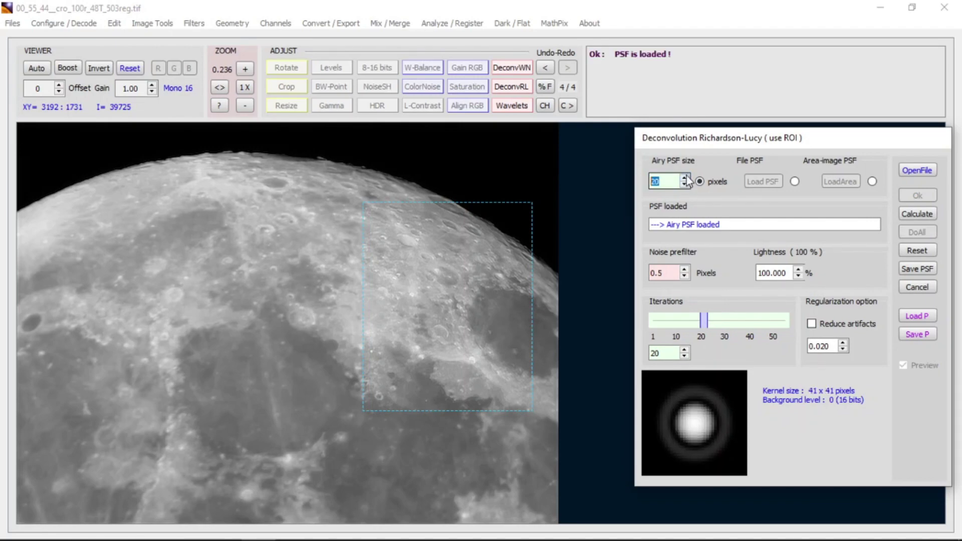
pyautogui.click(685, 179)
pyautogui.click(685, 178)
pyautogui.click(685, 179)
pyautogui.click(685, 179)
pyautogui.click(917, 214)
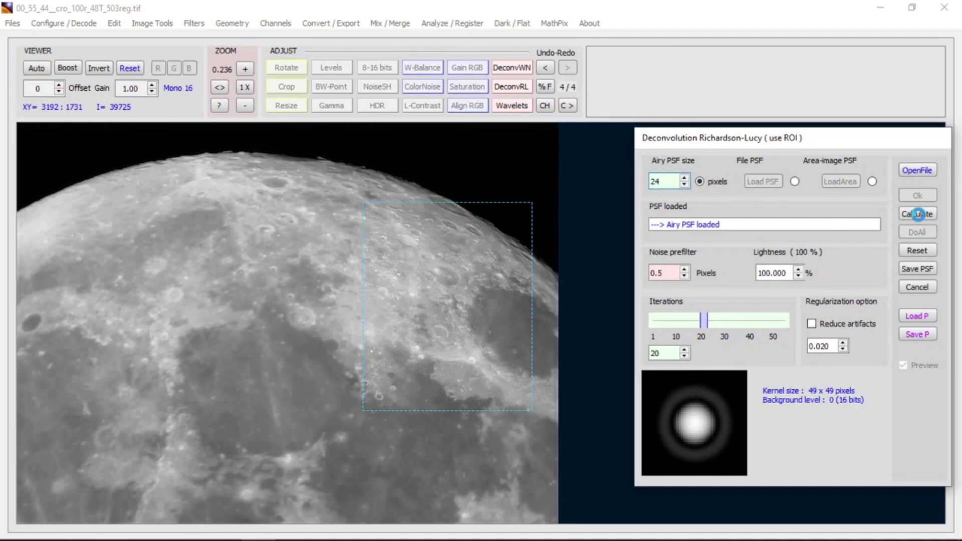
pyautogui.scroll(-8, 914, 213)
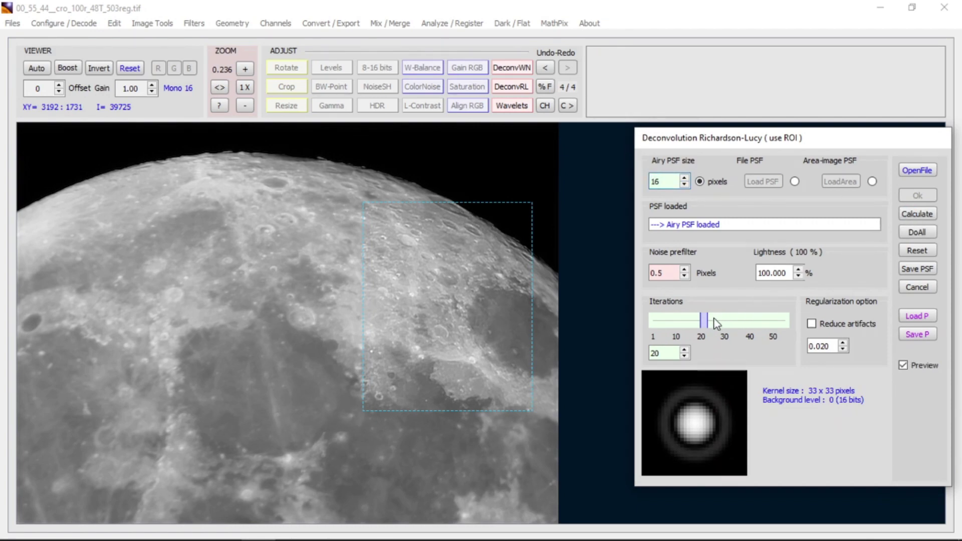
# - Set the iterations to 13 and apply the Richardson-Lucy deconvolution to the whole image
pyautogui.press('Right')
pyautogui.press('Right')
pyautogui.press('Right')
pyautogui.press('Right')
pyautogui.press('Right')
pyautogui.press('Right')
pyautogui.moveTo(720, 320); pyautogui.dragTo(684, 322)
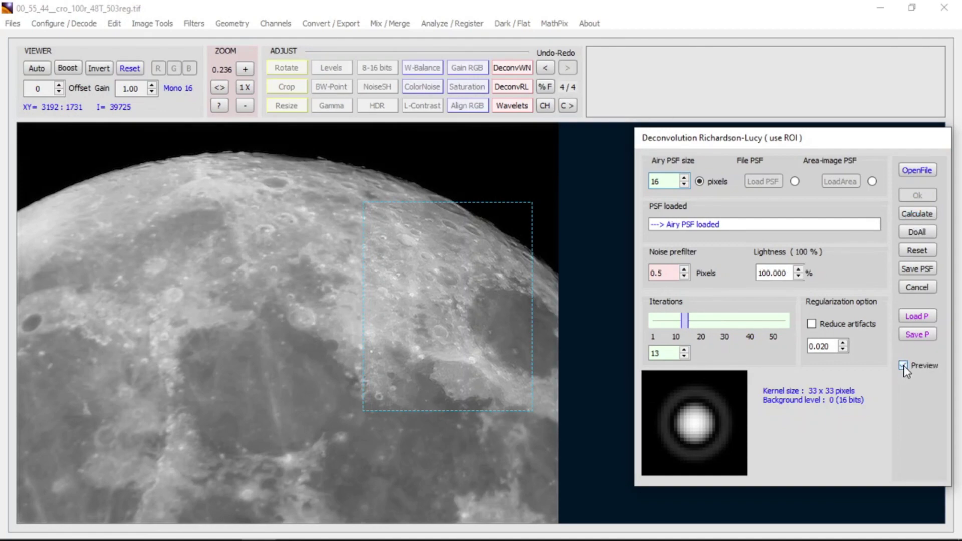
pyautogui.click(909, 232)
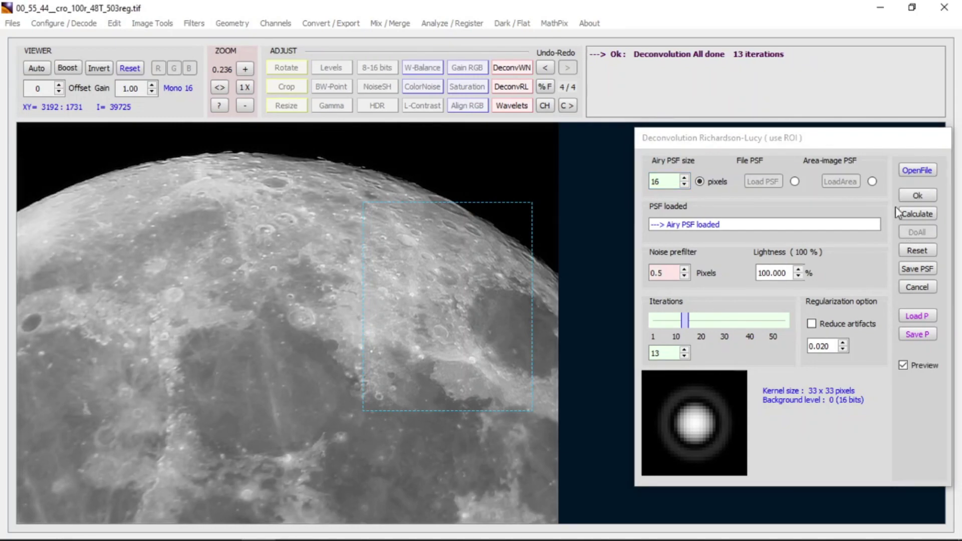
pyautogui.click(915, 195)
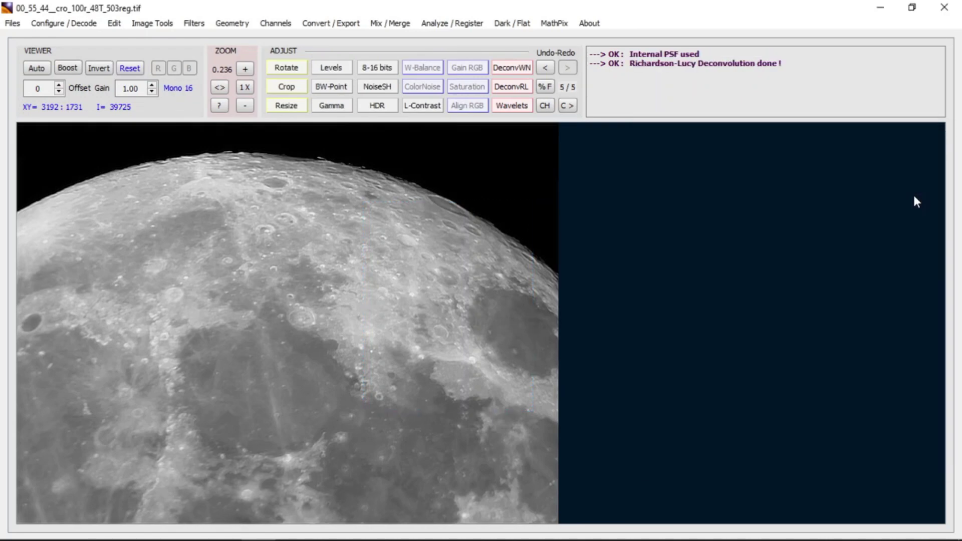
# - Start the Wavelets deconvolution, move its dialog clear of the Moon and select a preview region around the mare near the edge
pyautogui.click(516, 103)
pyautogui.moveTo(690, 138); pyautogui.dragTo(654, 113)
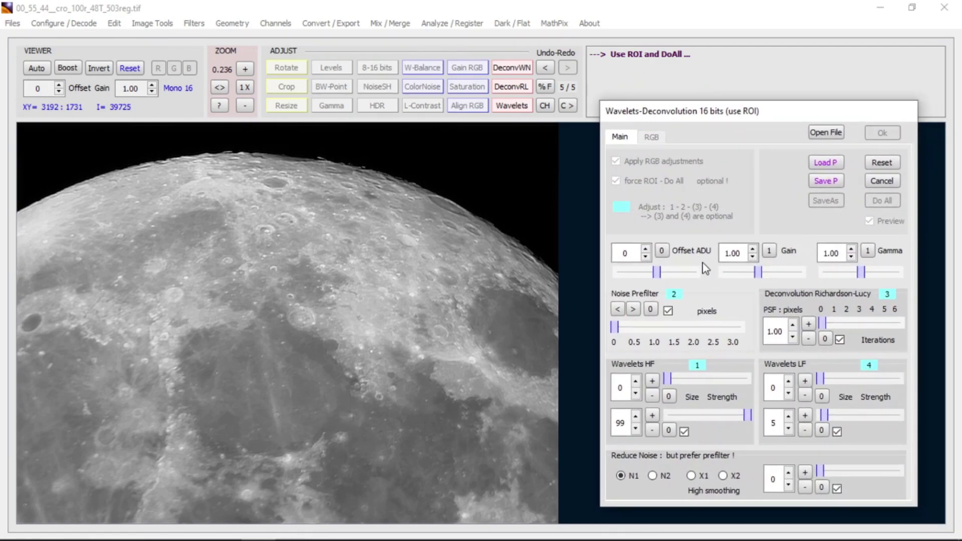
pyautogui.moveTo(424, 209); pyautogui.dragTo(548, 417)
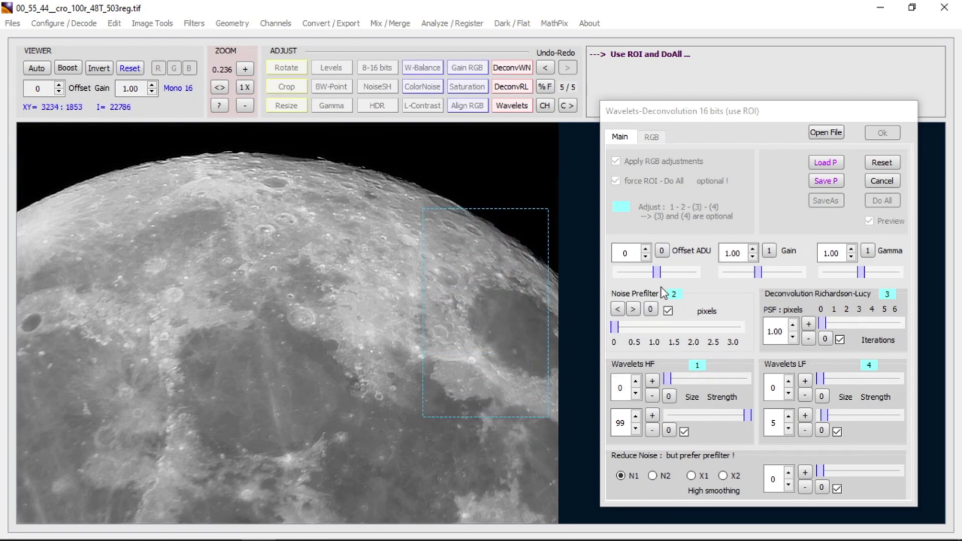
# - Try out the offset, gain and gamma adjustments on the selected region and reset them to their defaults
pyautogui.moveTo(656, 272); pyautogui.dragTo(667, 272)
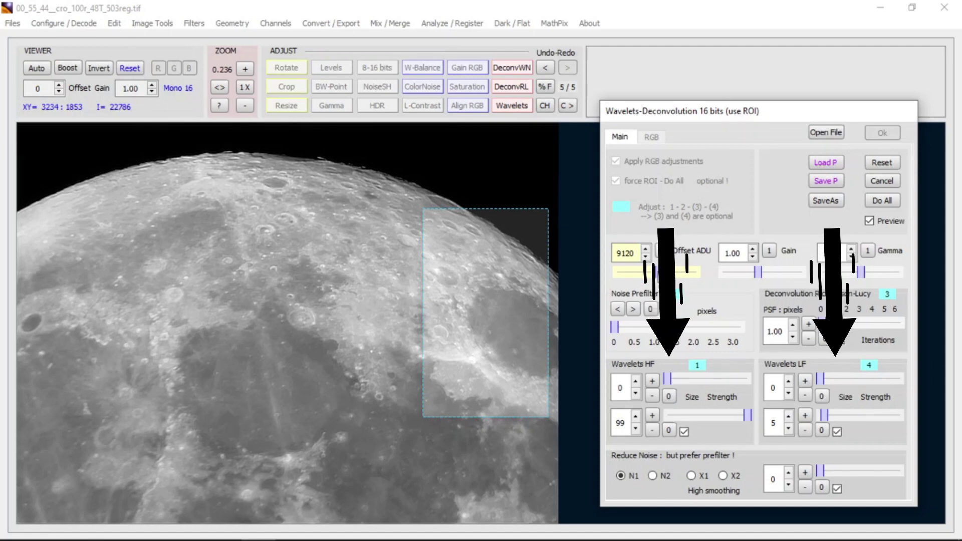
pyautogui.click(641, 272)
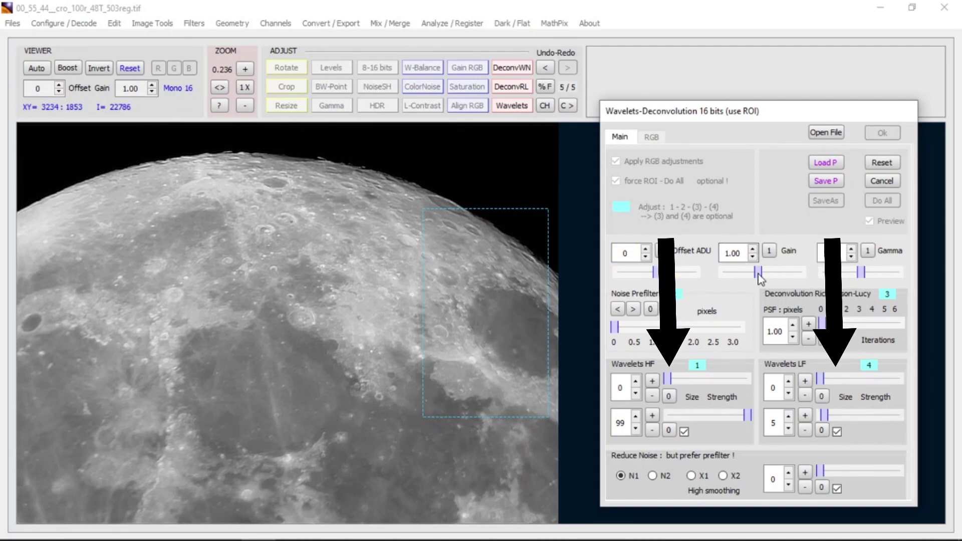
pyautogui.moveTo(758, 273)
pyautogui.mouseDown()
pyautogui.moveTo(775, 273)
pyautogui.moveTo(747, 273)
pyautogui.mouseUp()
pyautogui.click(770, 253)
pyautogui.moveTo(850, 278)
pyautogui.mouseDown()
pyautogui.moveTo(869, 278)
pyautogui.moveTo(850, 286)
pyautogui.mouseUp()
pyautogui.click(868, 251)
pyautogui.moveTo(615, 327)
pyautogui.mouseDown()
pyautogui.moveTo(701, 328)
pyautogui.moveTo(615, 329)
pyautogui.mouseUp()
# - Sharpen the selected region with Wavelets HF, using a strength of 69 and a size of 3
pyautogui.moveTo(667, 379); pyautogui.dragTo(678, 379)
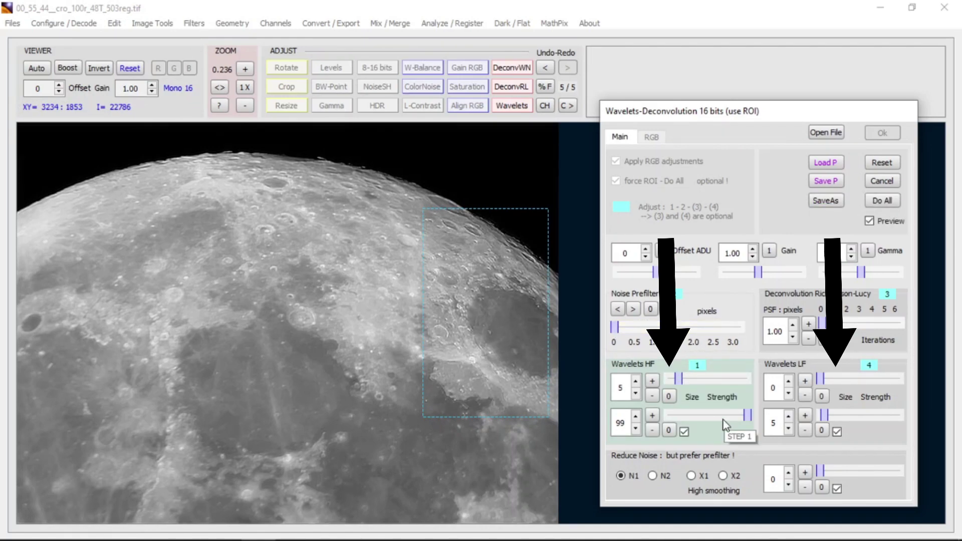
pyautogui.moveTo(746, 416); pyautogui.dragTo(725, 416)
pyautogui.click(638, 389)
pyautogui.click(638, 390)
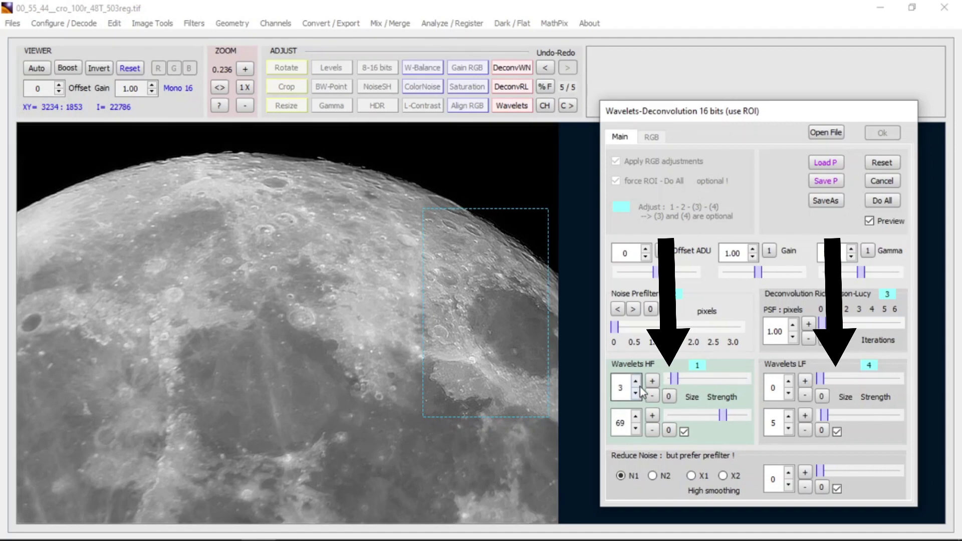
pyautogui.moveTo(674, 379); pyautogui.dragTo(678, 377)
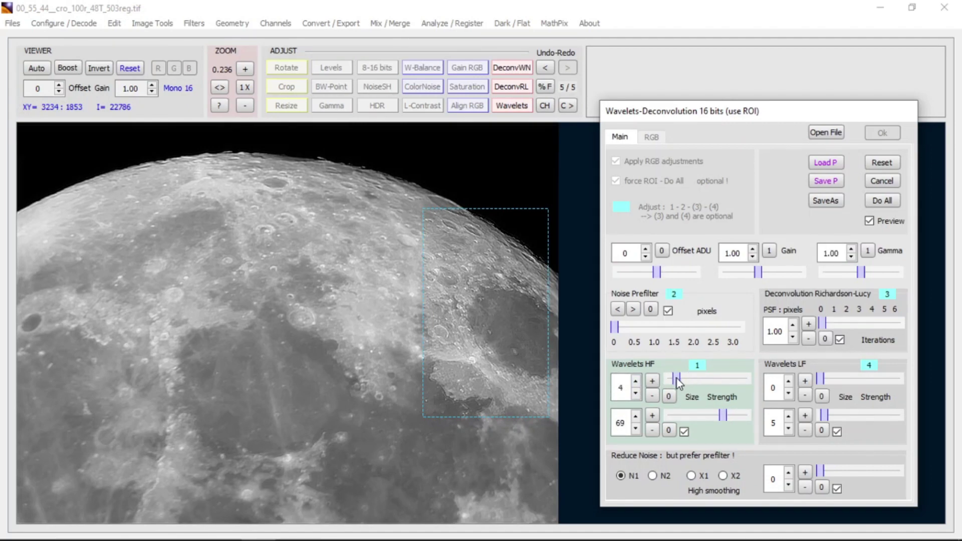
pyautogui.click(637, 393)
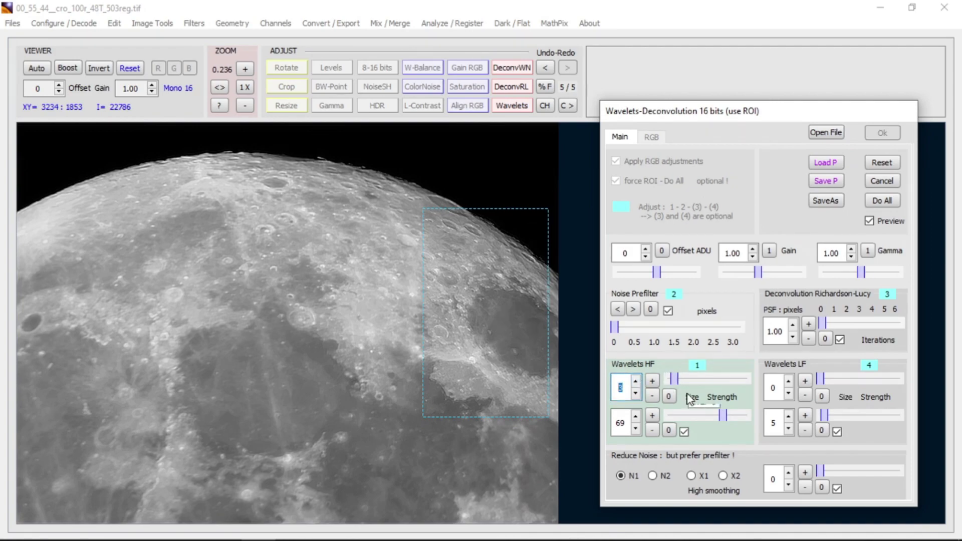
pyautogui.press('Down')
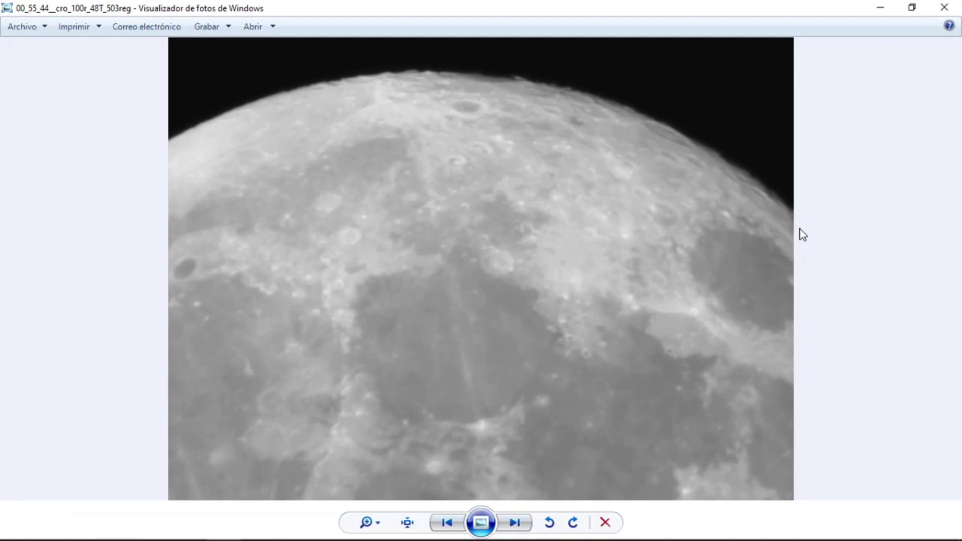
# - Compare the original stacked Moon image with the processed image Prueba Astrosurface in Windows Photo Viewer
pyautogui.press('Right')
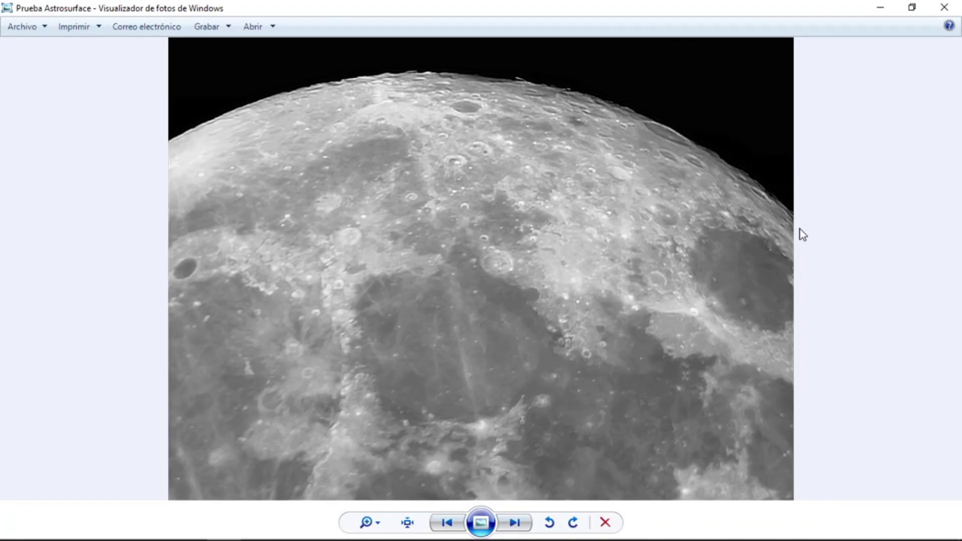
pyautogui.press('Left')
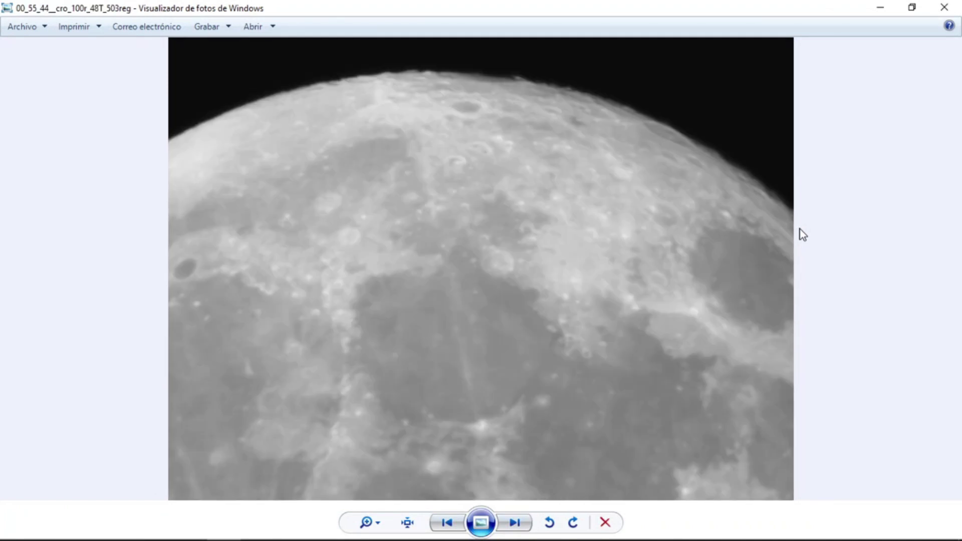
pyautogui.press('Right')
pyautogui.press('Left')
pyautogui.press('Right')
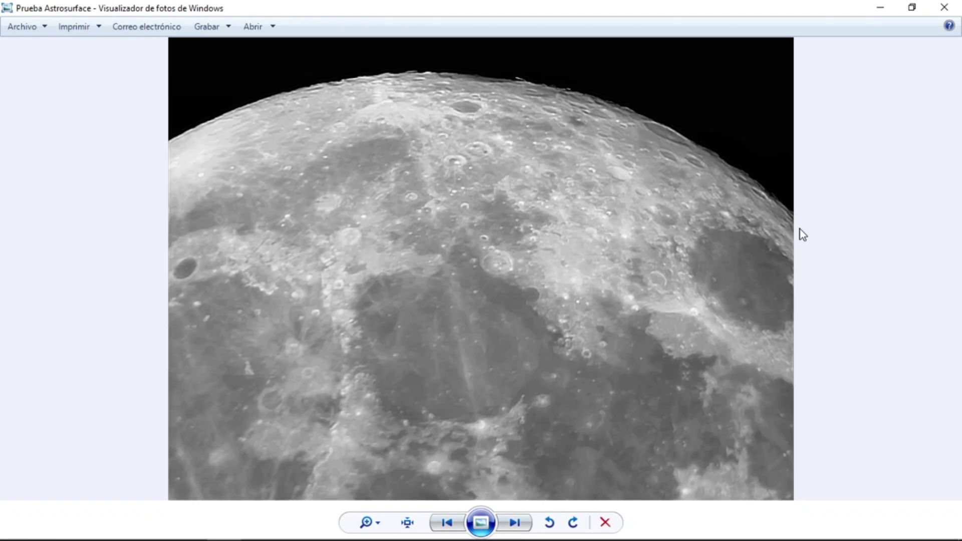